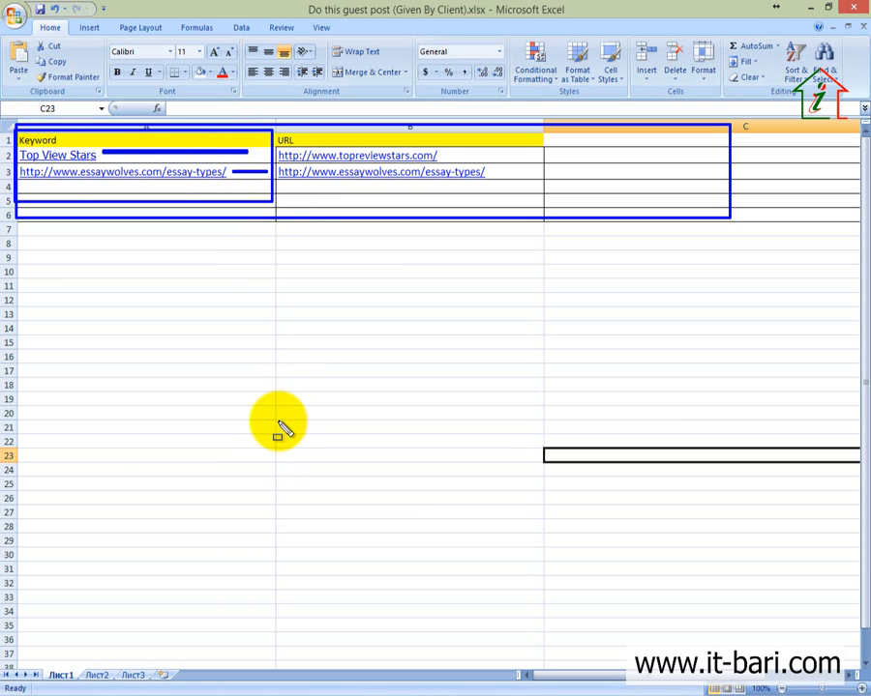
Step: Switch to the browser and look through the online classes post and the advertising success post down to its closing link
key(Escape)
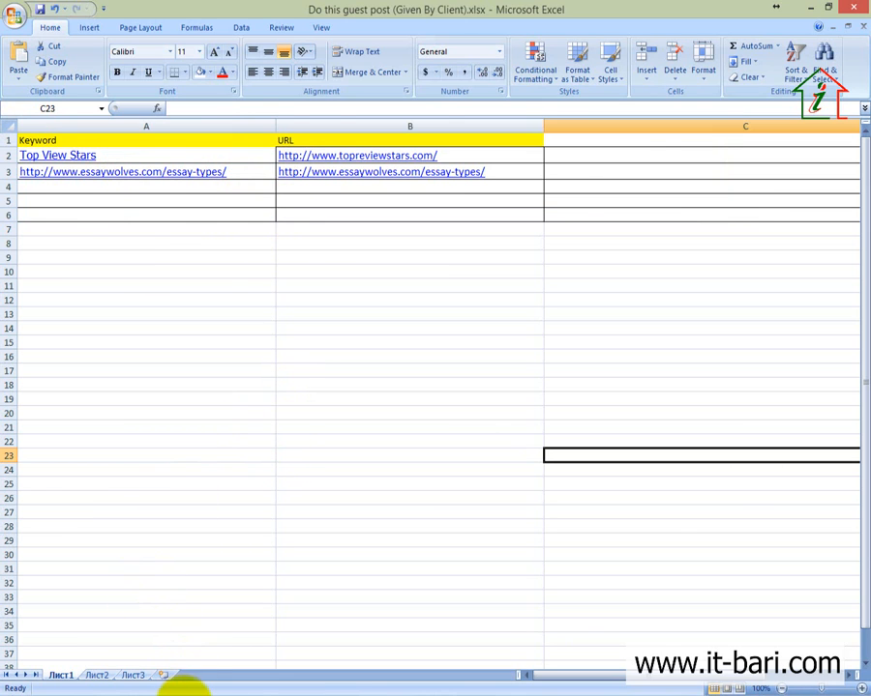
click(184, 695)
click(336, 8)
scroll(330, 204, up, 10)
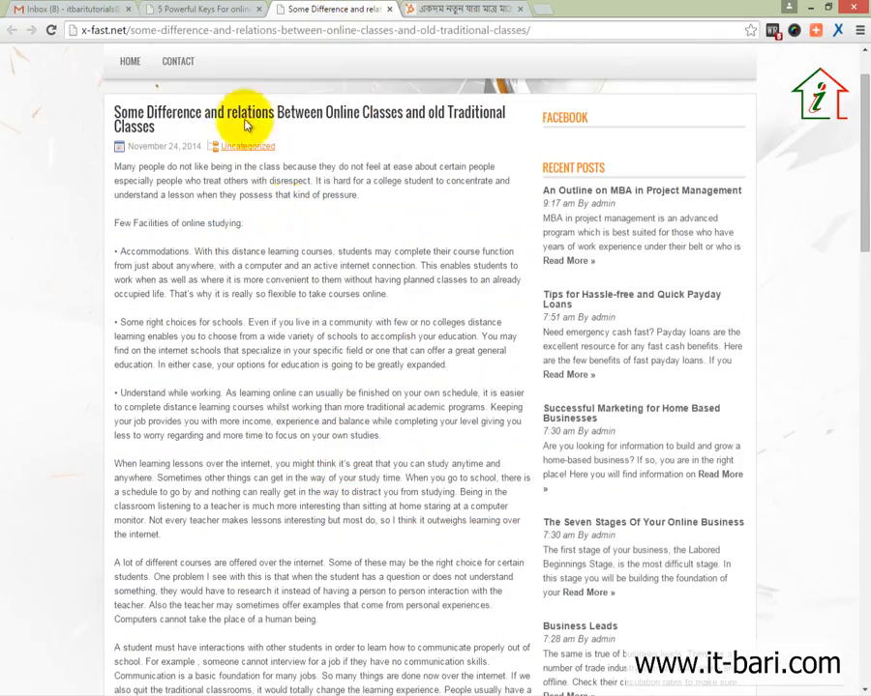
click(186, 11)
scroll(330, 421, down, 15)
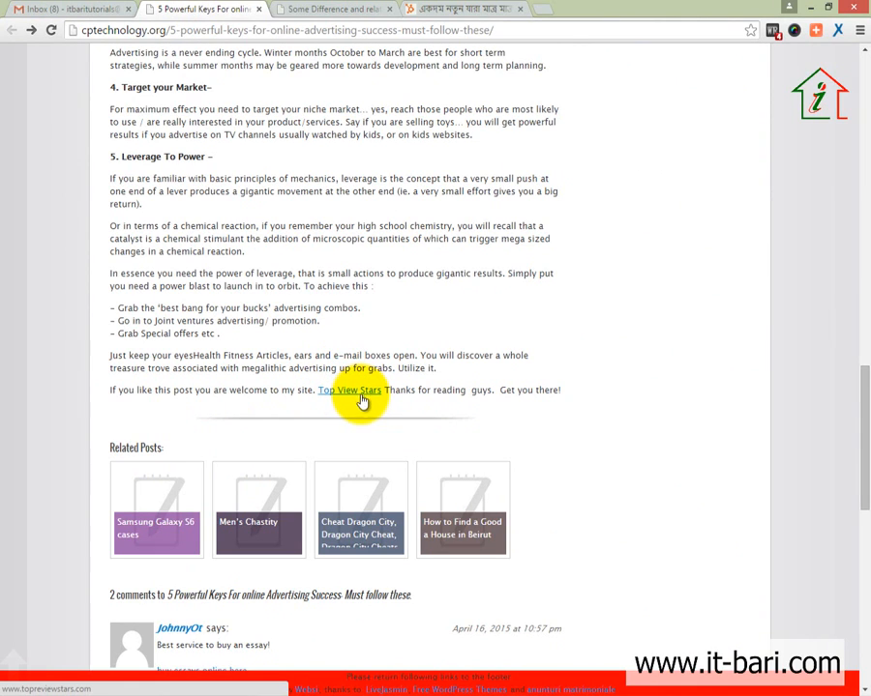
Step: Follow the Top View Stars link at the end of the advertising post, look over the site and return to the post
drag(314, 391, 367, 393)
click(375, 398)
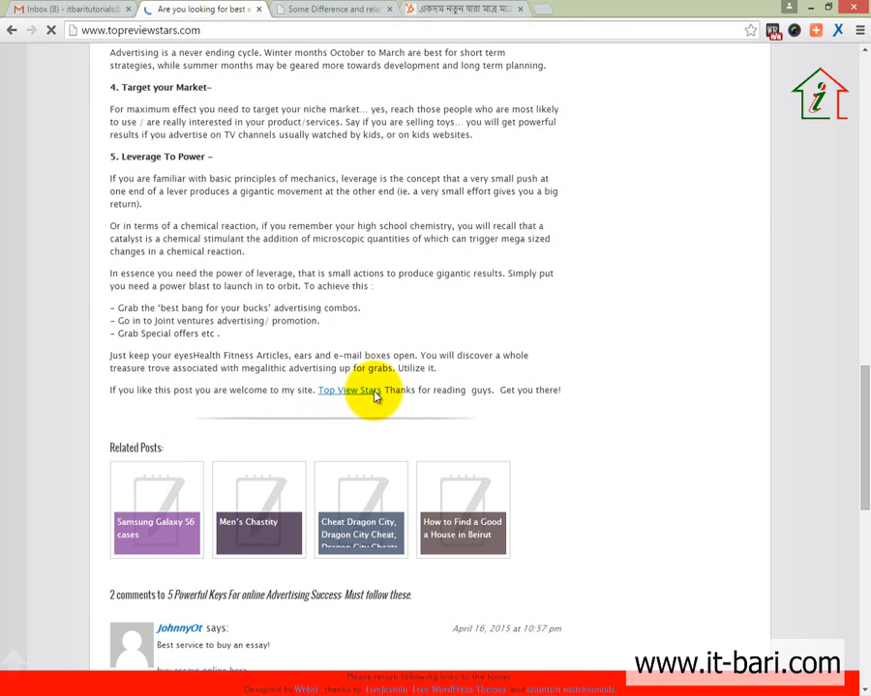
scroll(373, 399, down, 2)
scroll(372, 399, down, 3)
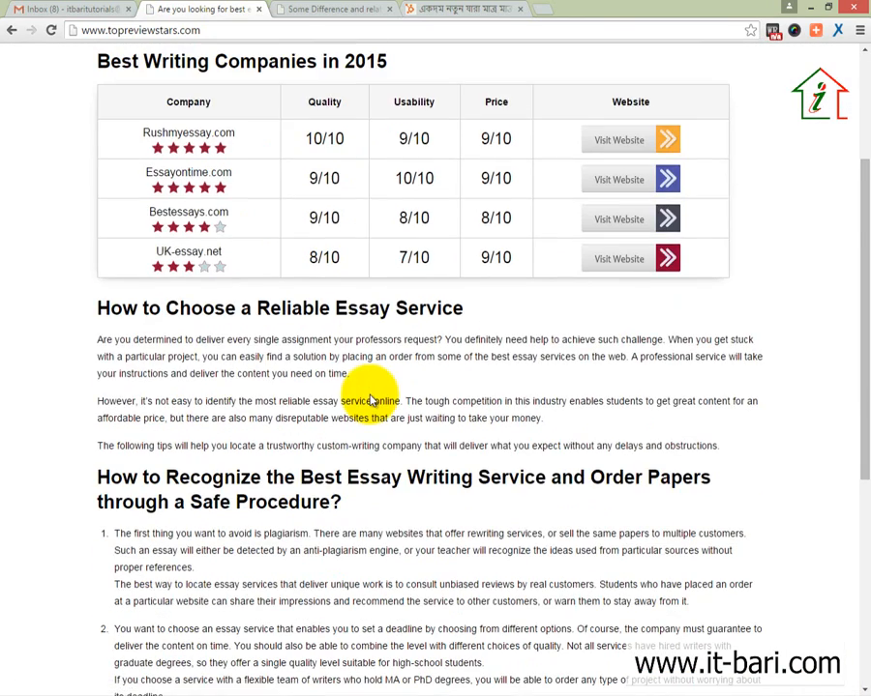
click(11, 36)
Step: Switch to Excel and review the keywords and their matching URLs in rows 2 and 3 of the client's sheet
click(481, 695)
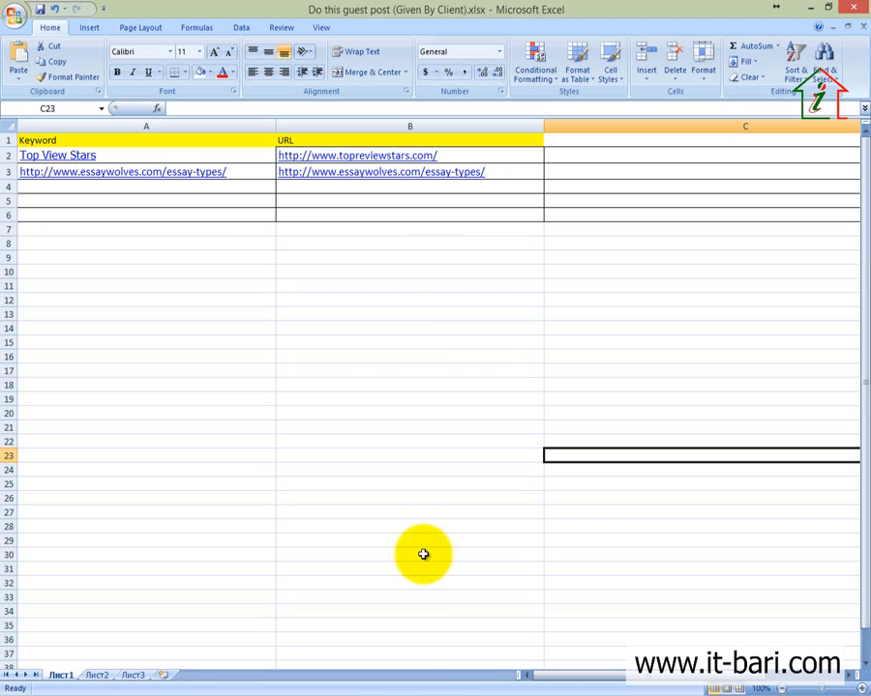
click(116, 156)
click(246, 174)
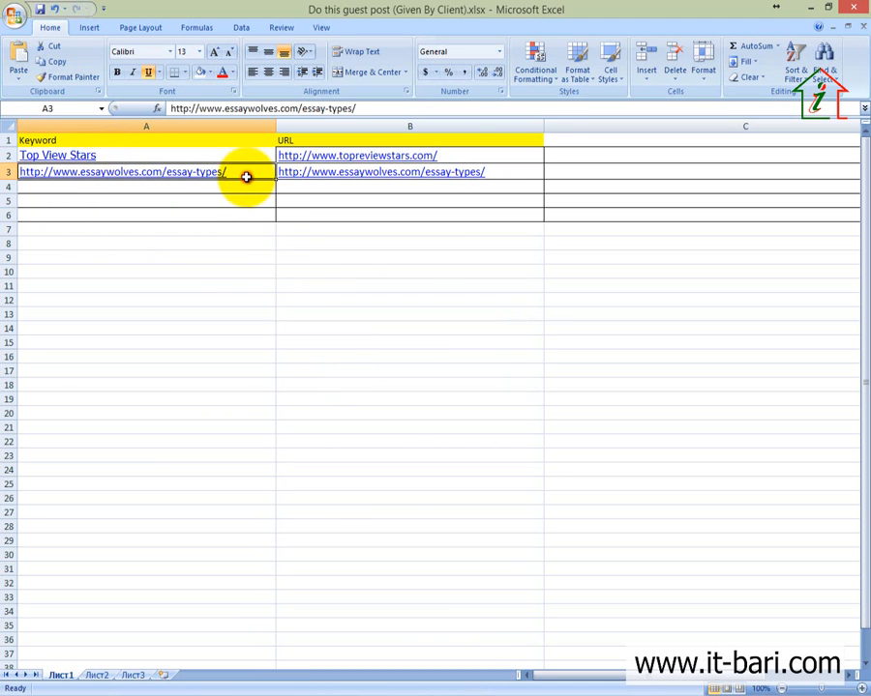
click(462, 155)
click(496, 178)
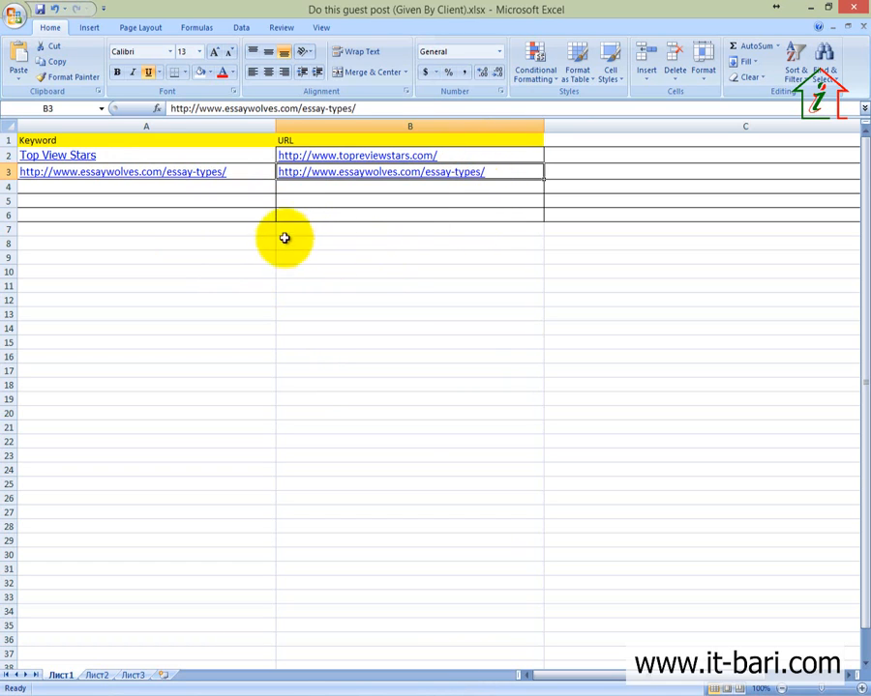
click(243, 152)
click(247, 183)
click(245, 159)
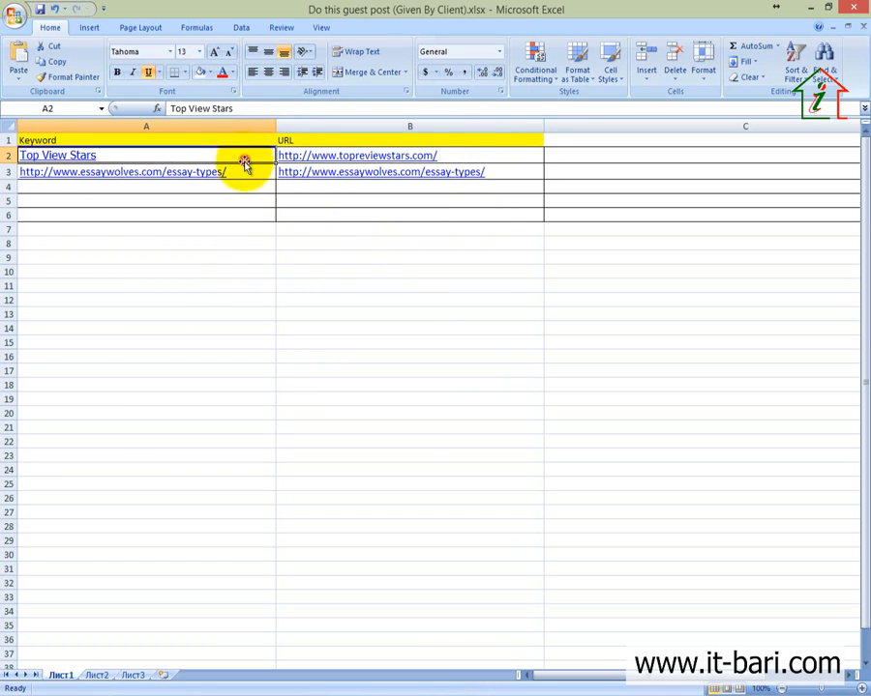
click(247, 184)
click(246, 143)
click(247, 172)
click(246, 155)
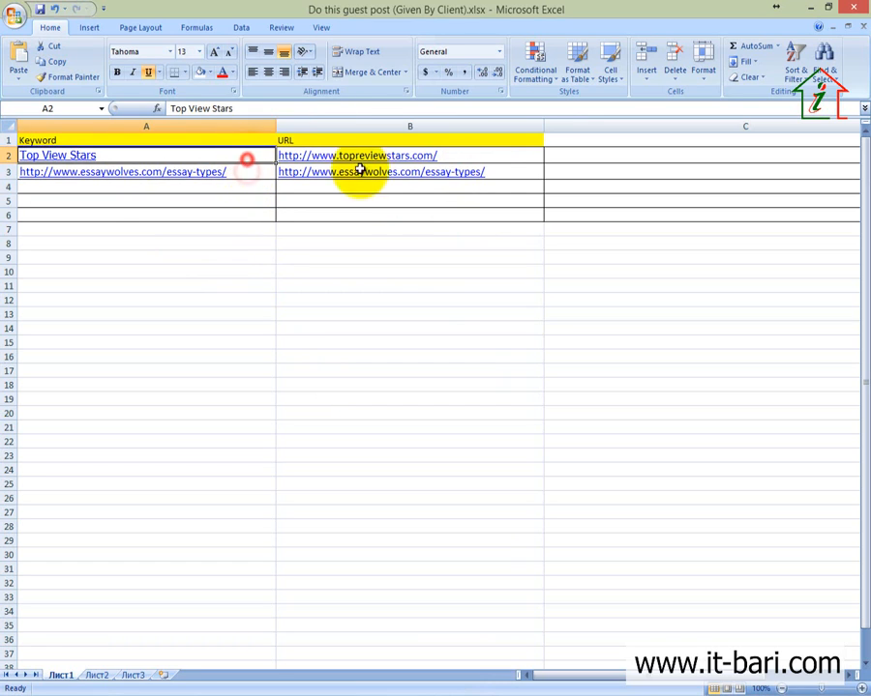
click(496, 172)
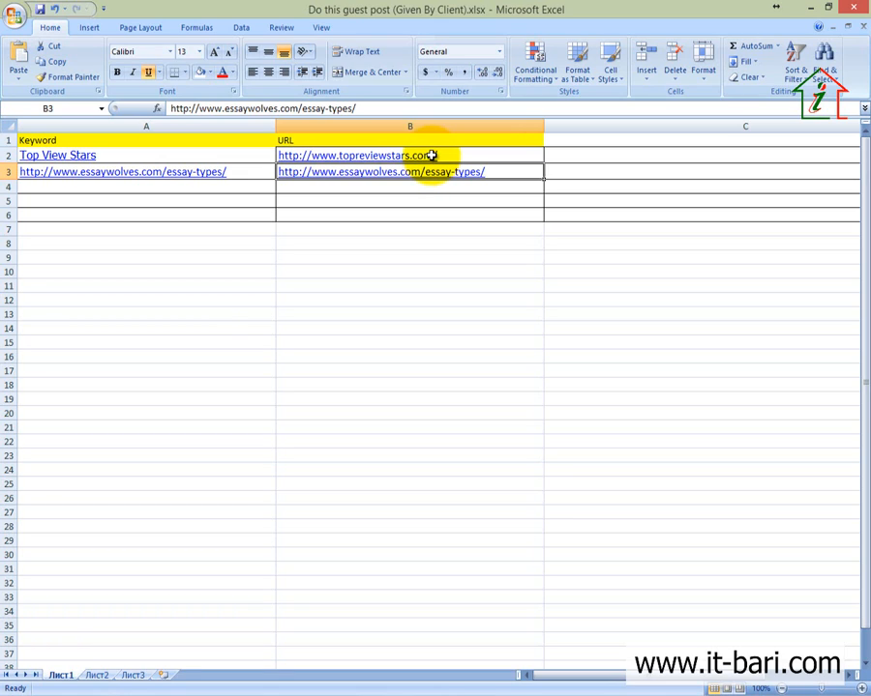
click(249, 152)
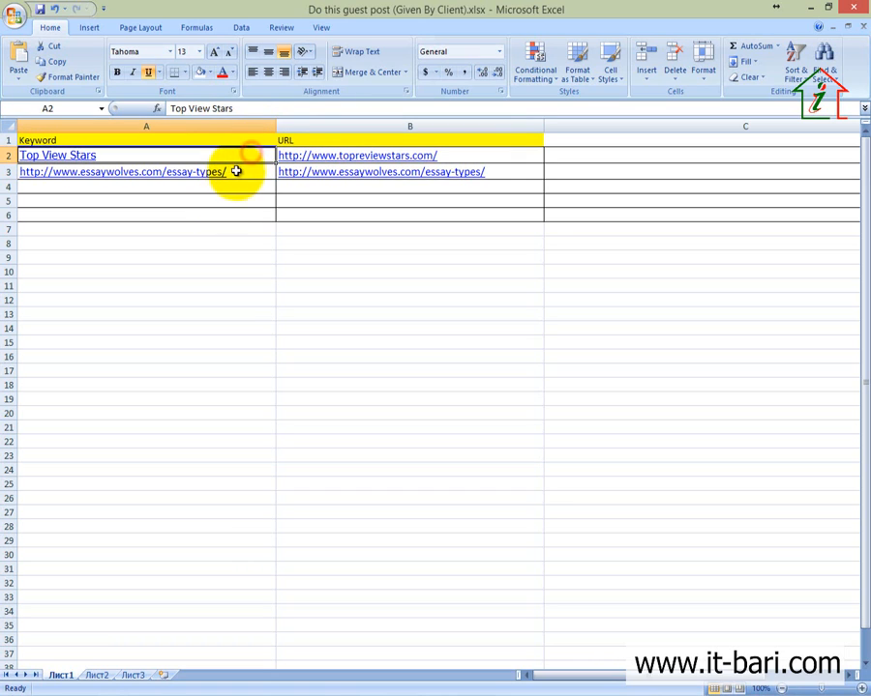
click(243, 174)
click(242, 151)
click(242, 173)
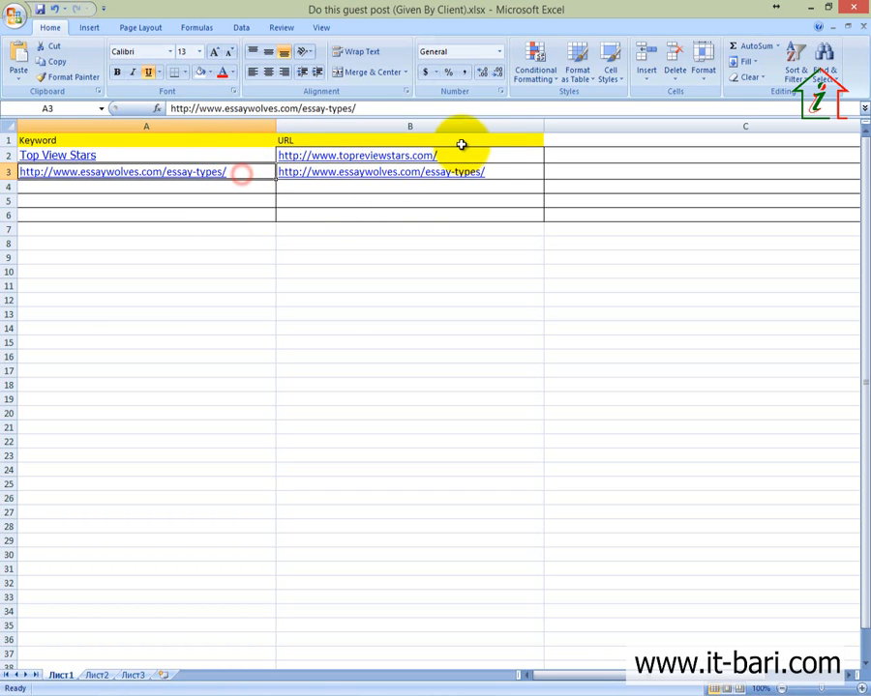
drag(482, 155, 489, 171)
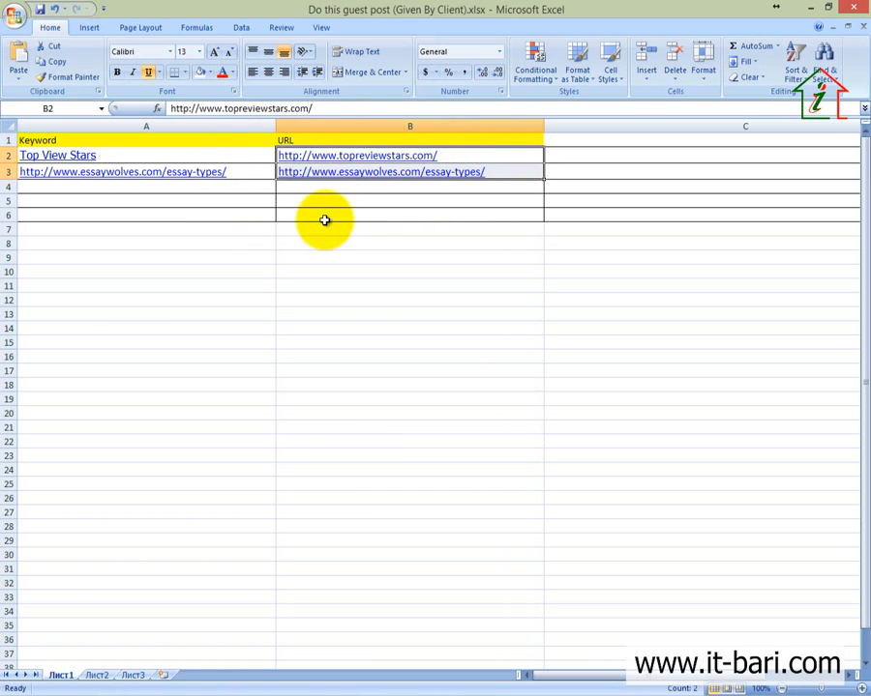
click(322, 217)
Step: Switch to the browser and examine the advertising post and its closing Top View Stars link
click(184, 691)
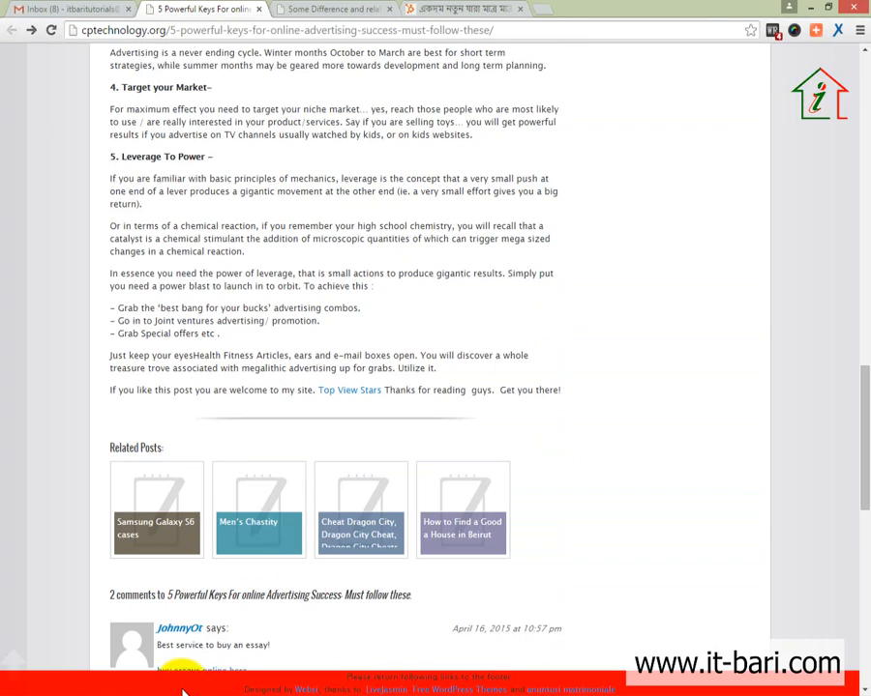
scroll(238, 574, up, 8)
scroll(229, 447, down, 9)
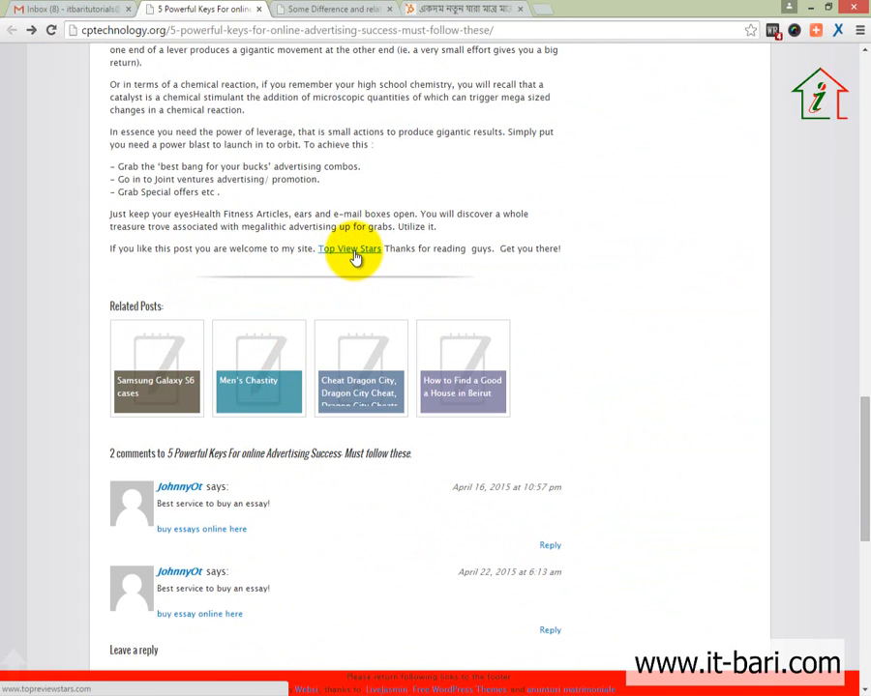
Step: Compare the row 2 keyword and URL in Excel with the site the Top View Stars link opens in the browser
key(alt+Tab)
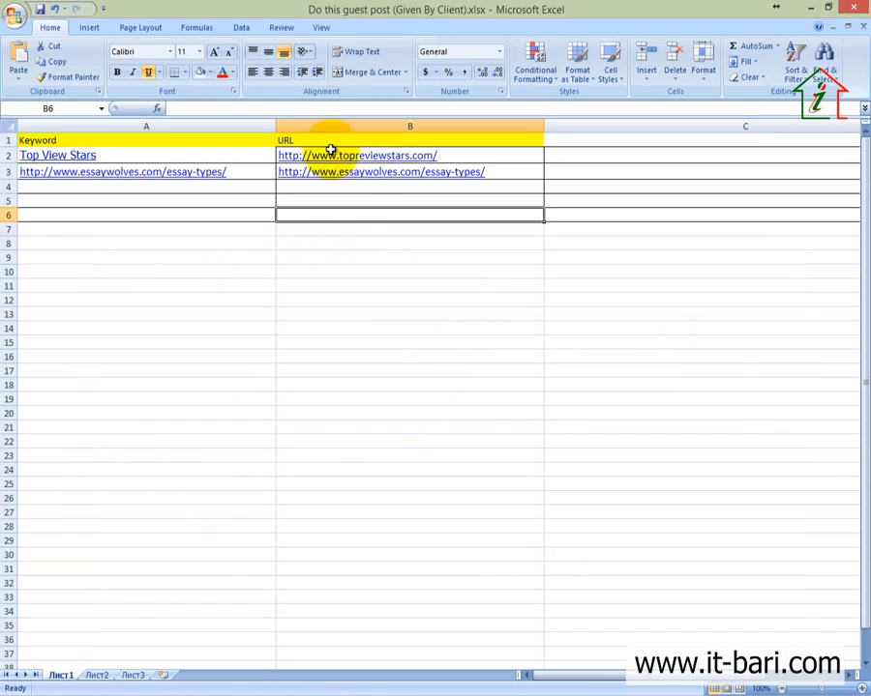
click(246, 163)
click(486, 156)
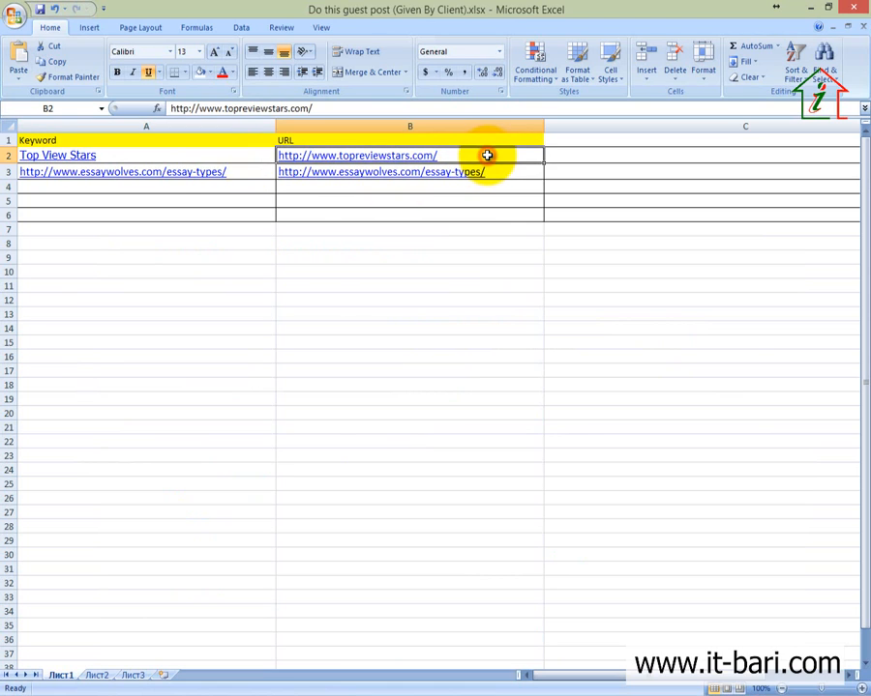
click(210, 161)
click(481, 145)
key(alt+Tab)
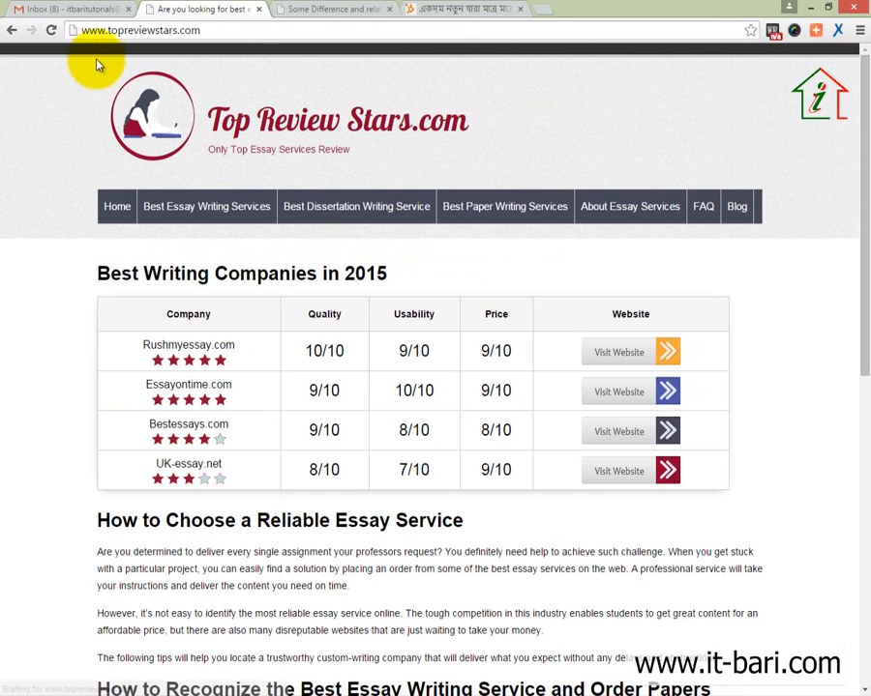
click(8, 29)
Step: Find and select the essaywolves.com/essay-types link in the last paragraph of the online classes post
click(292, 9)
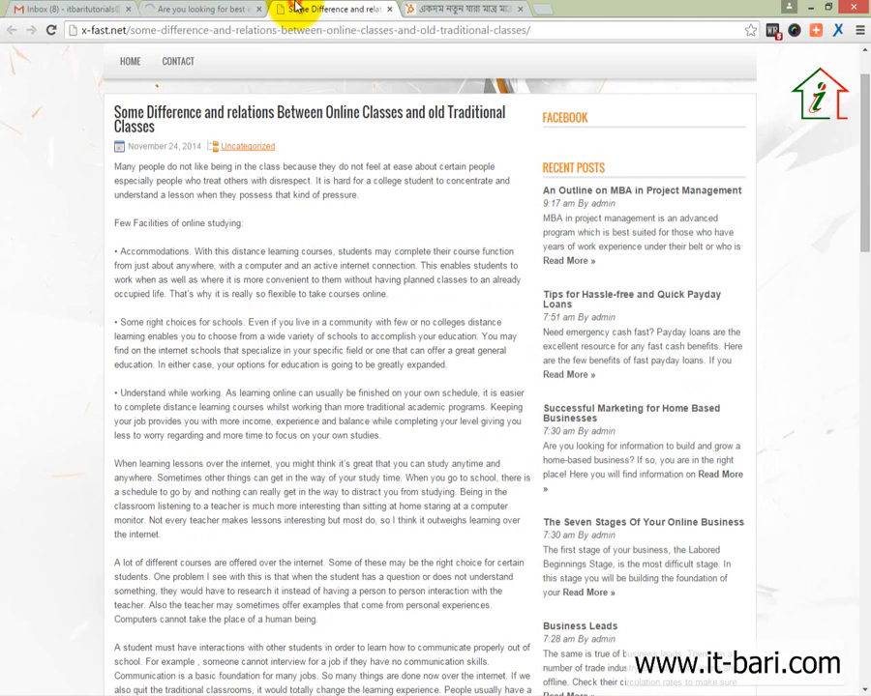
scroll(256, 309, down, 5)
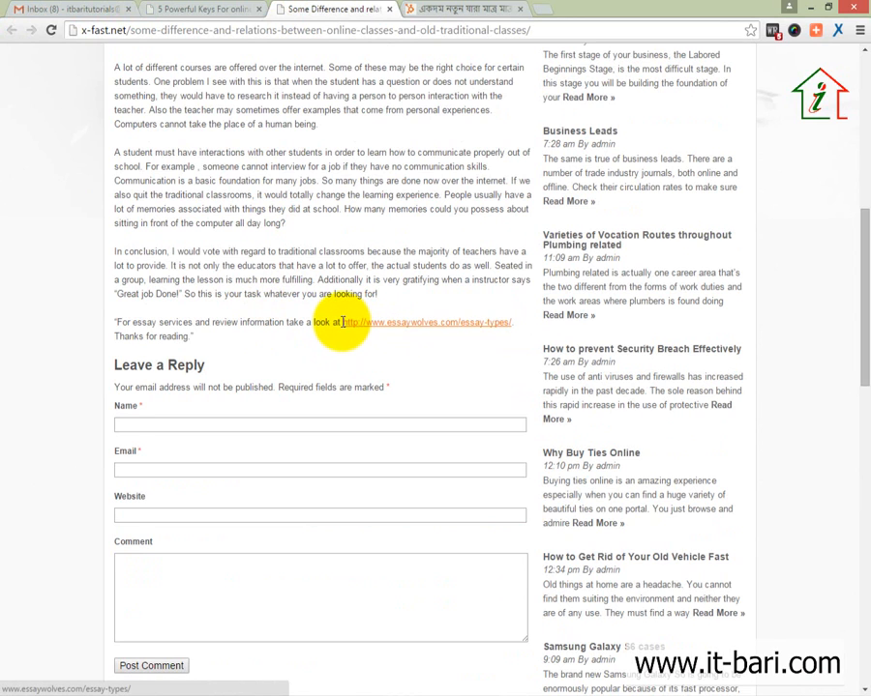
drag(339, 326, 517, 331)
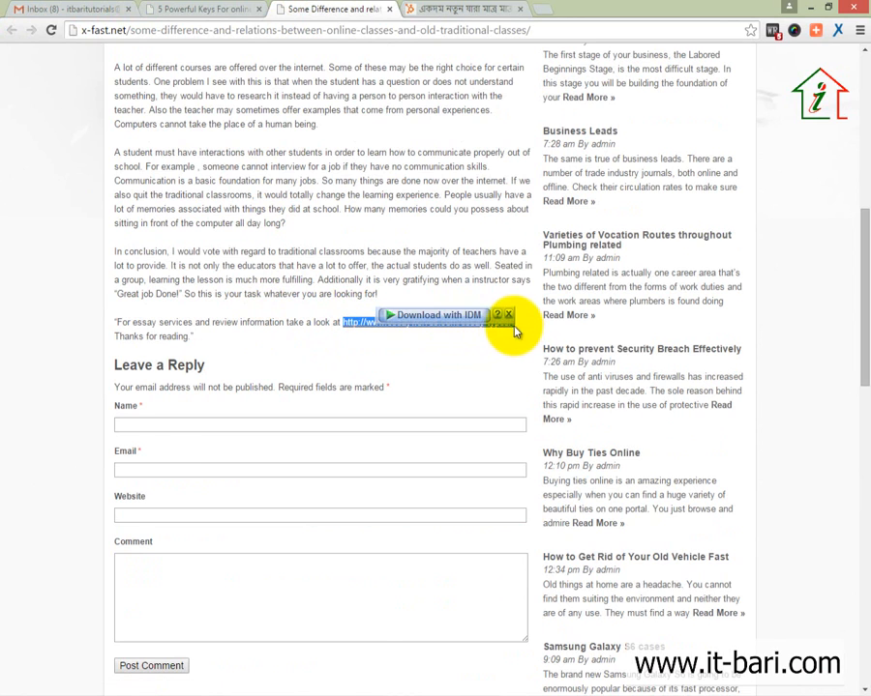
Step: Switch to Excel and check the keyword and URL cells in row 3 against the post's link
key(alt+Tab)
click(244, 174)
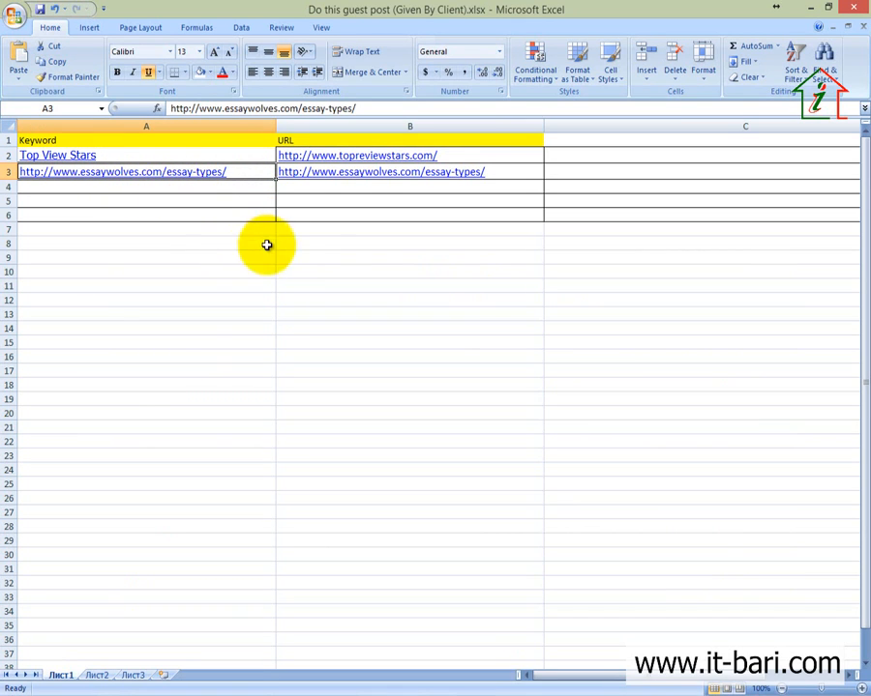
click(501, 173)
Step: Follow the essaywolves.com/essay-types link from the online classes post in the browser and return to the post
key(alt+Tab)
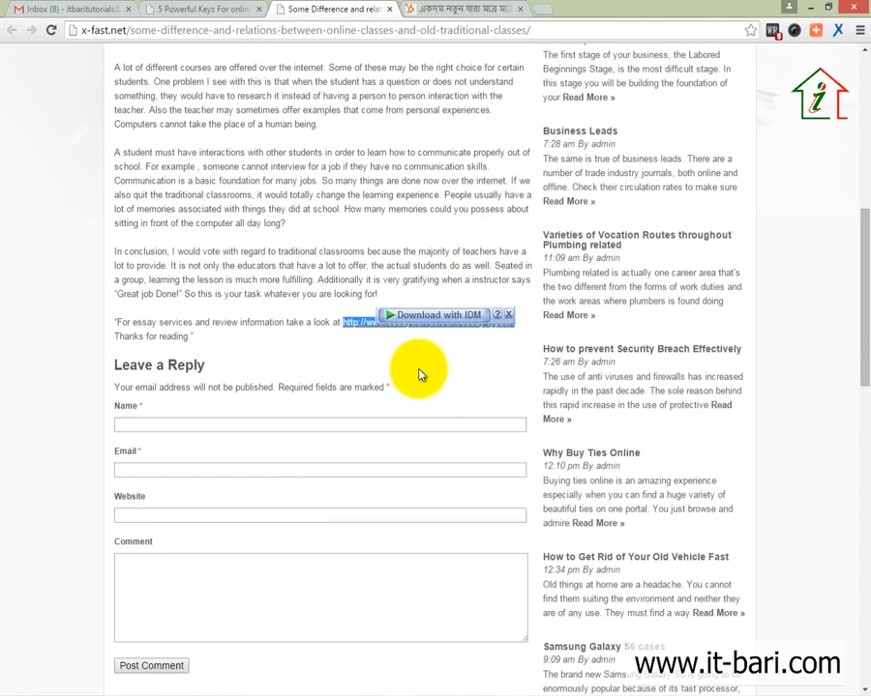
click(513, 315)
click(451, 322)
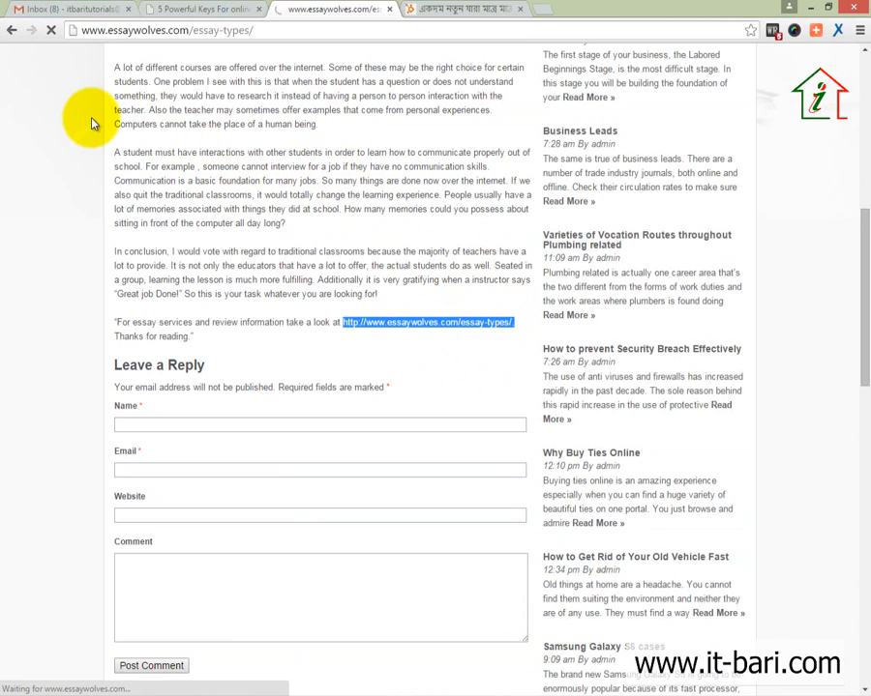
click(12, 31)
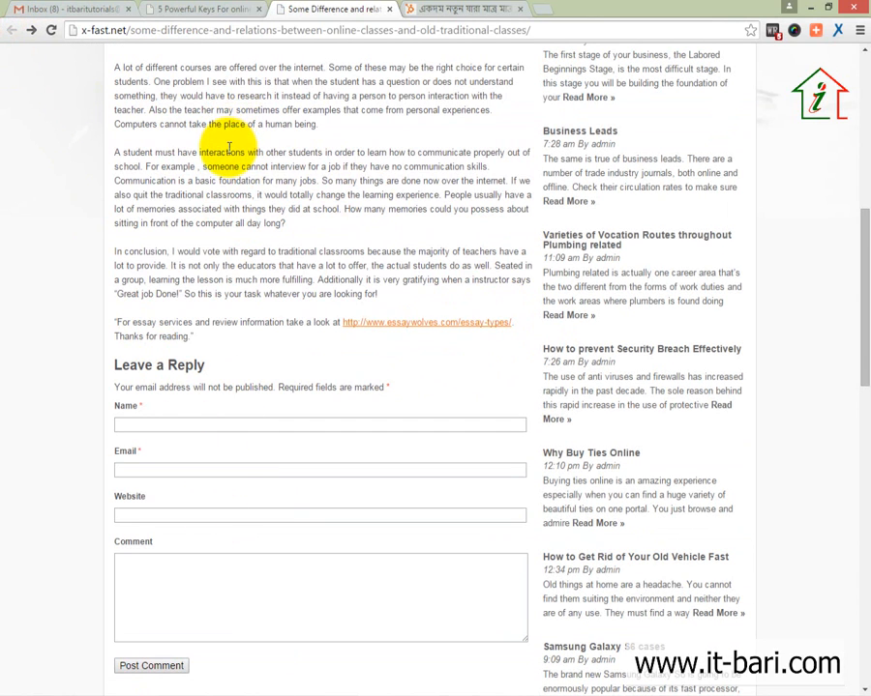
scroll(227, 261, up, 3)
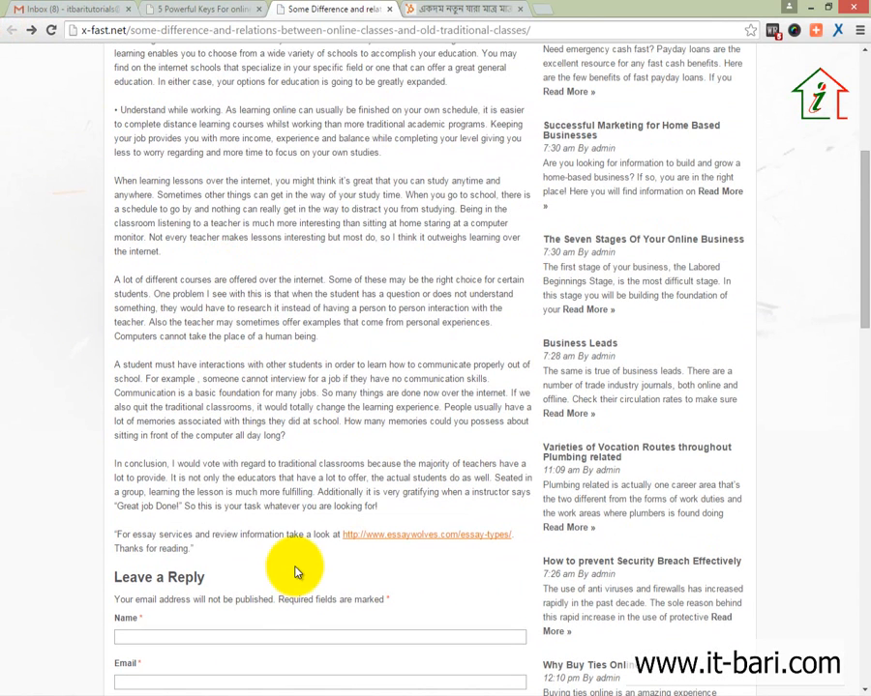
Step: Switch to Excel and review the Keyword and URL table as a whole
key(alt+Tab)
click(352, 253)
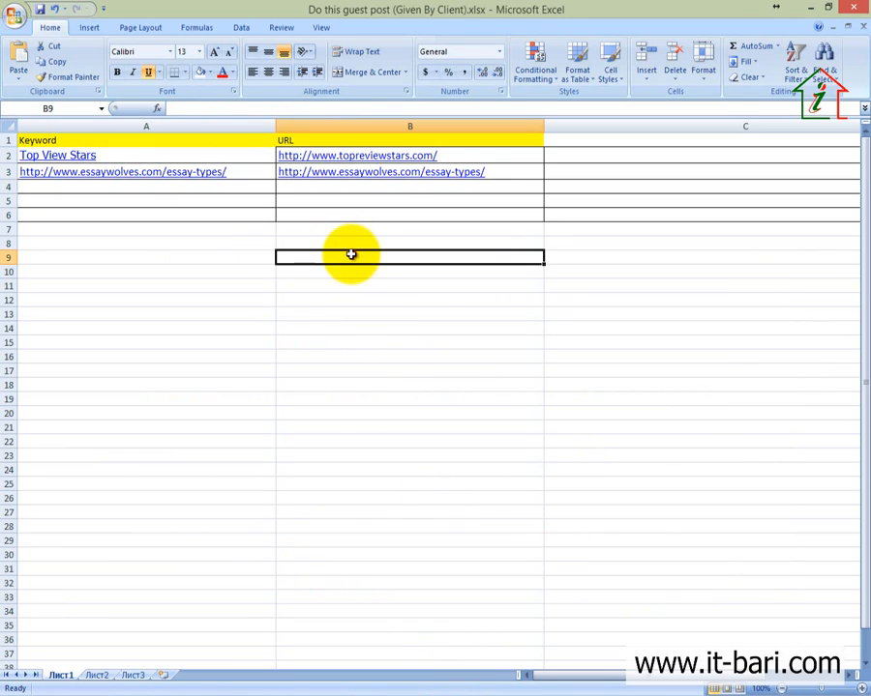
click(334, 302)
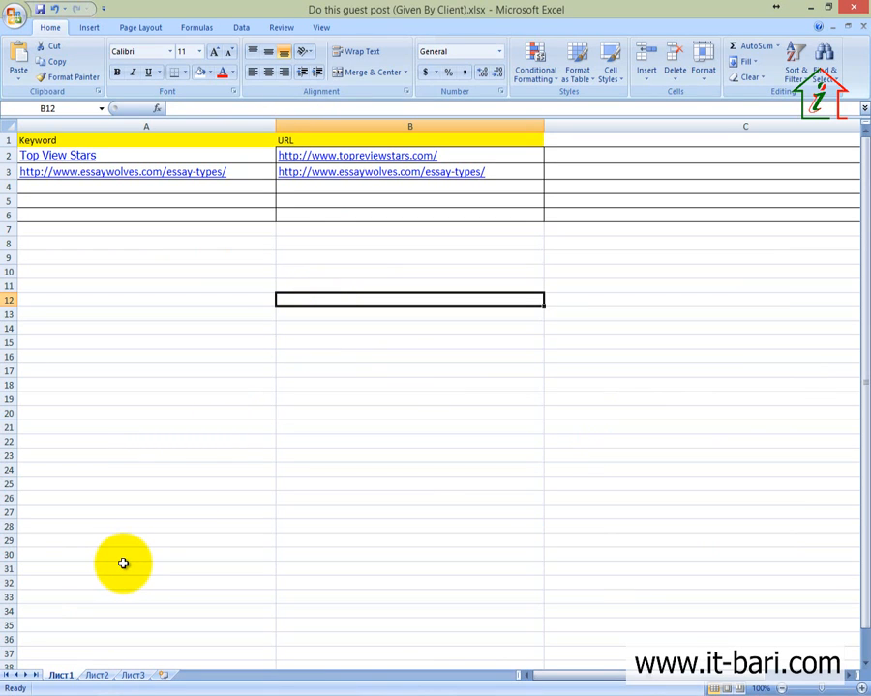
click(177, 459)
drag(520, 291, 204, 169)
click(333, 429)
drag(429, 313, 172, 145)
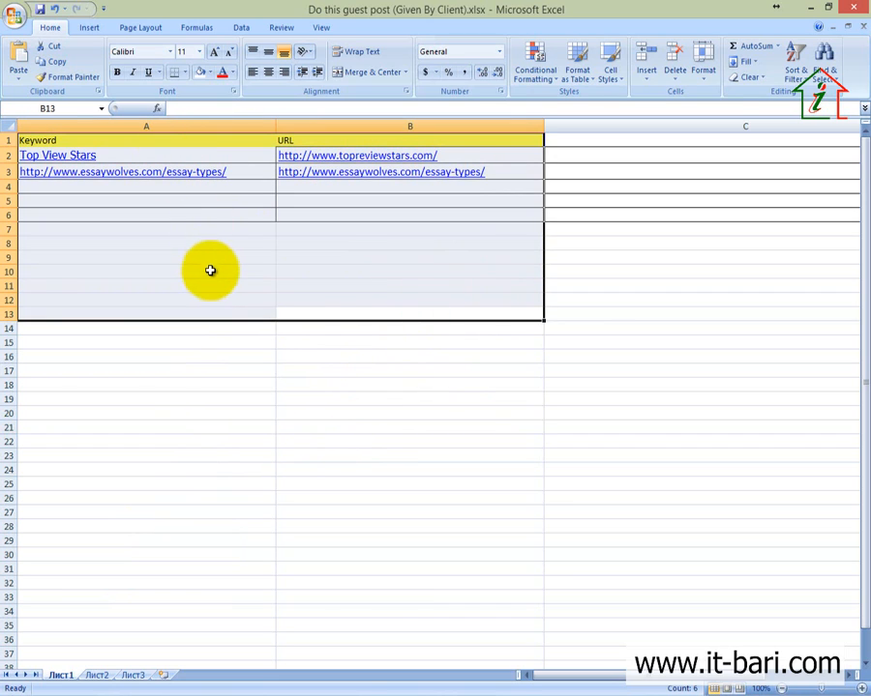
click(261, 499)
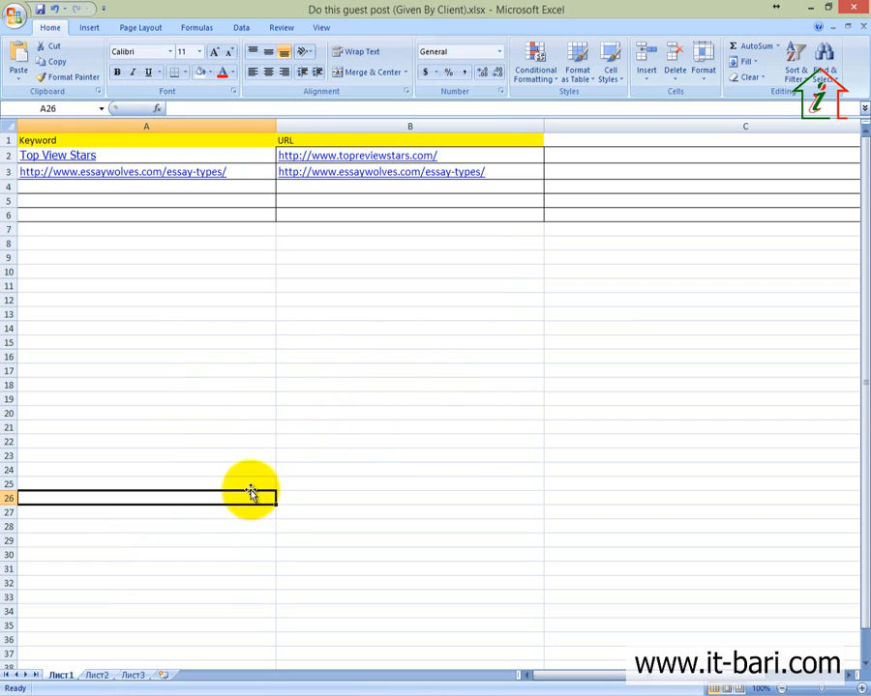
click(271, 356)
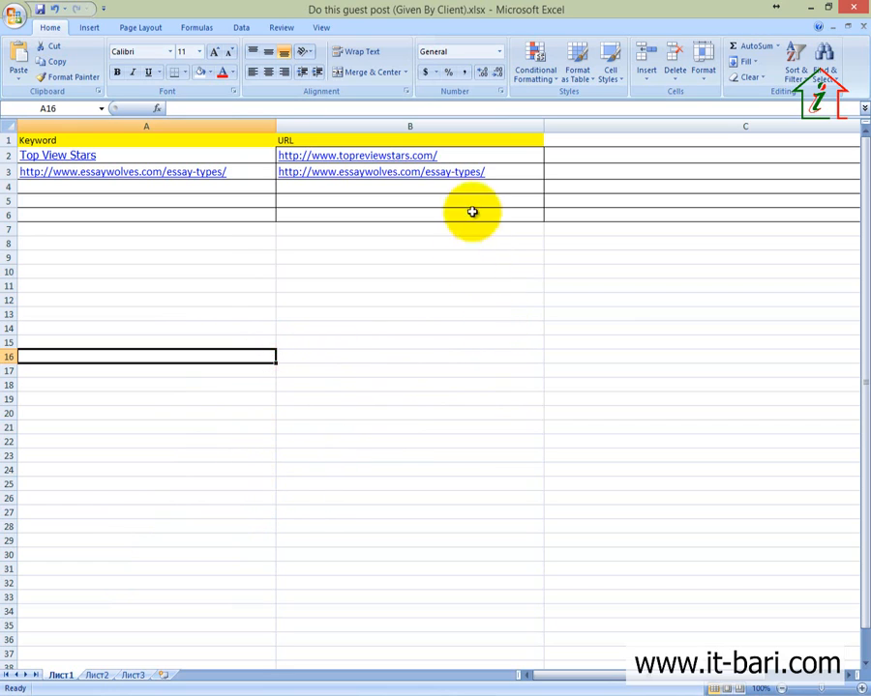
Step: Switch to the browser and look over the online classes post and the advertising success post again
click(190, 695)
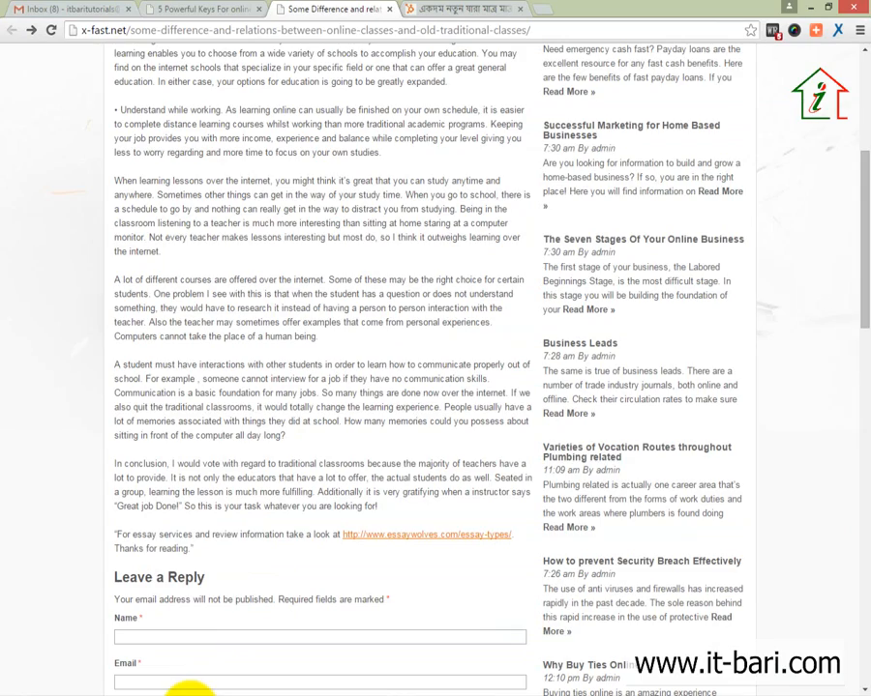
scroll(293, 194, up, 4)
scroll(293, 188, down, 6)
click(217, 7)
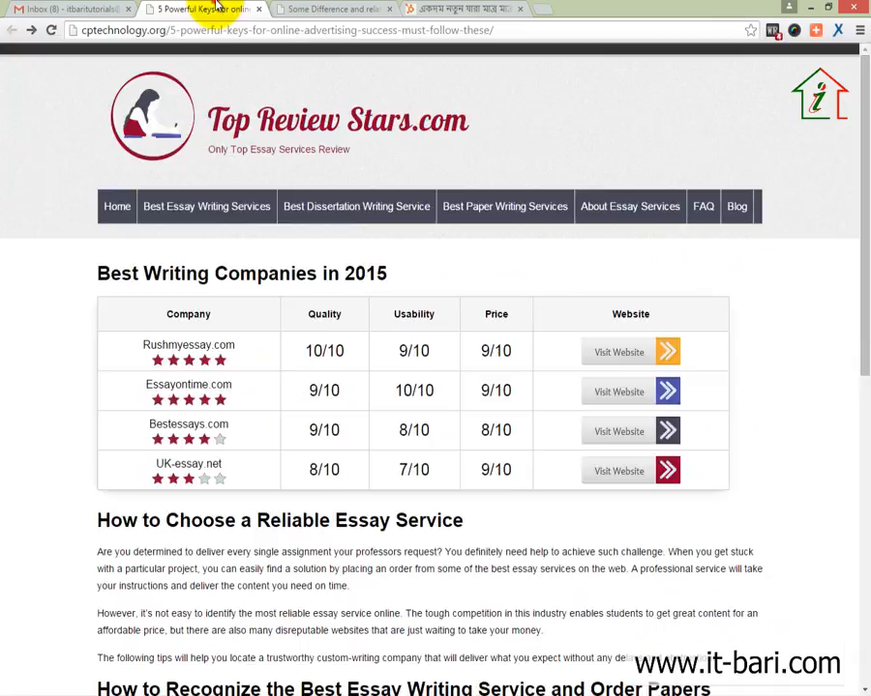
scroll(273, 343, up, 6)
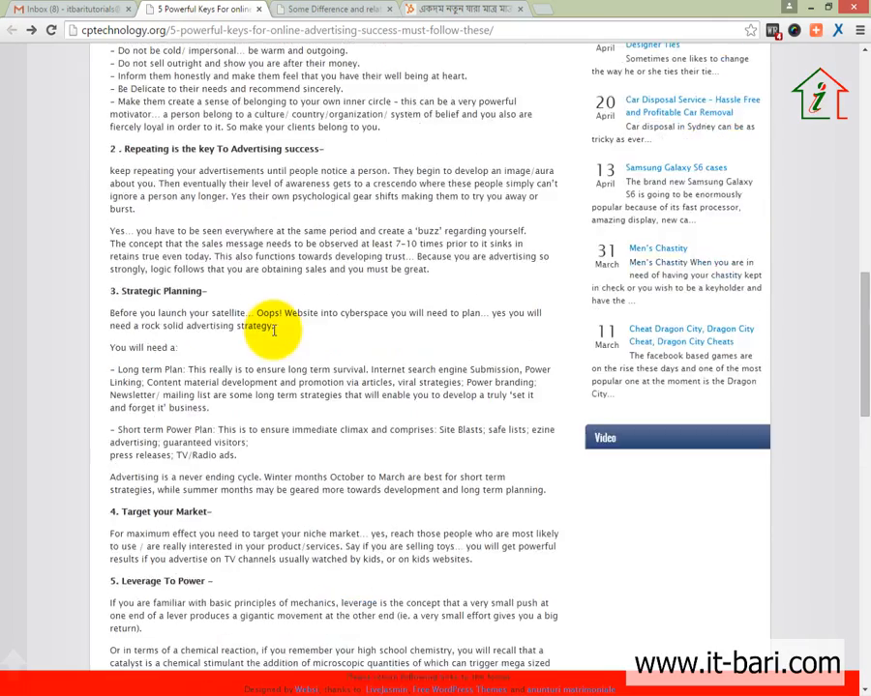
Step: Look through the rest of the advertising success post, and switch to Excel to review the Keyword and URL columns
scroll(274, 331, up, 8)
scroll(274, 333, down, 13)
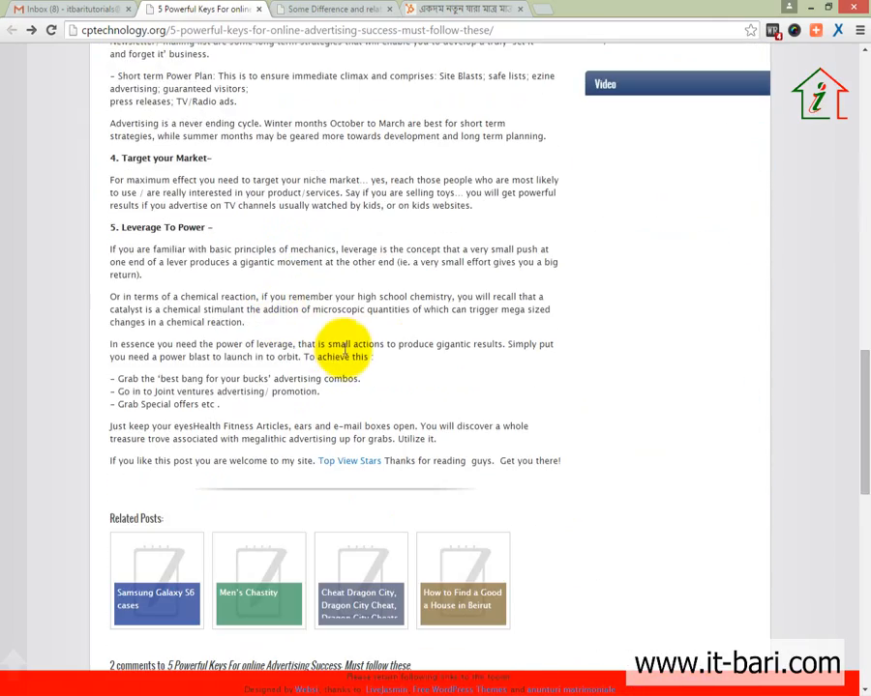
key(alt+Tab)
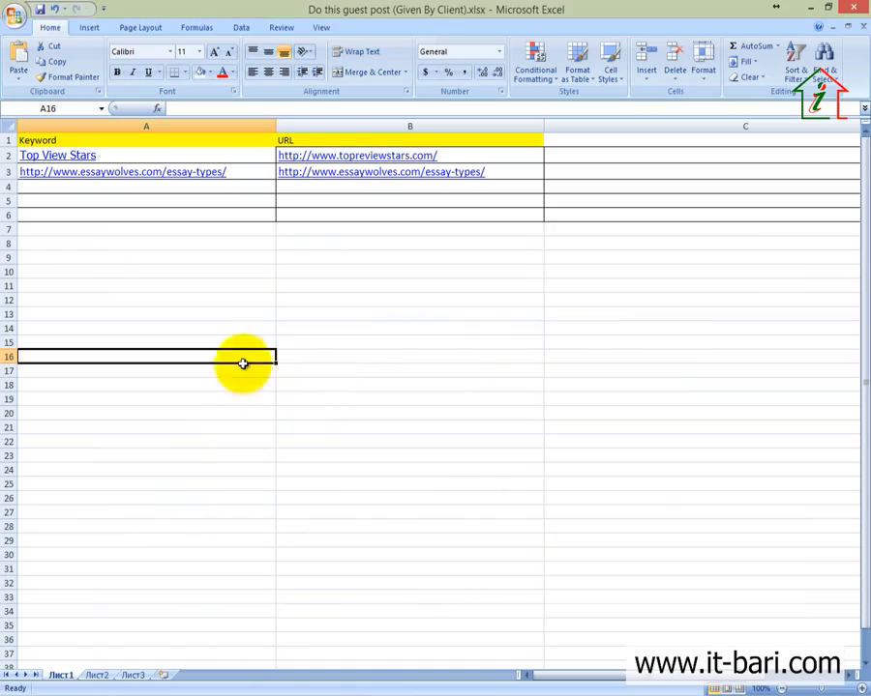
drag(246, 207, 184, 158)
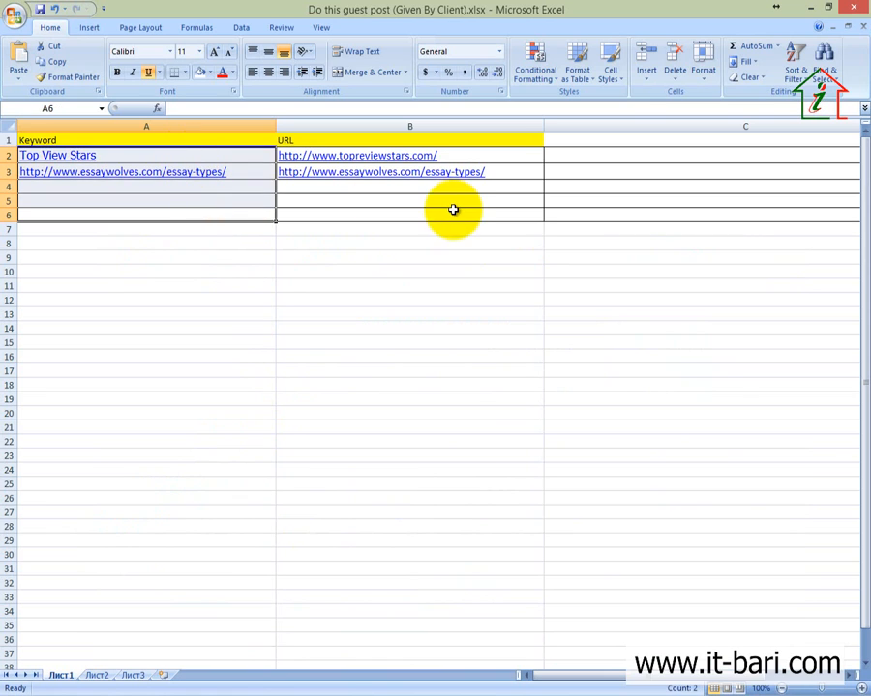
drag(453, 209, 334, 151)
click(383, 315)
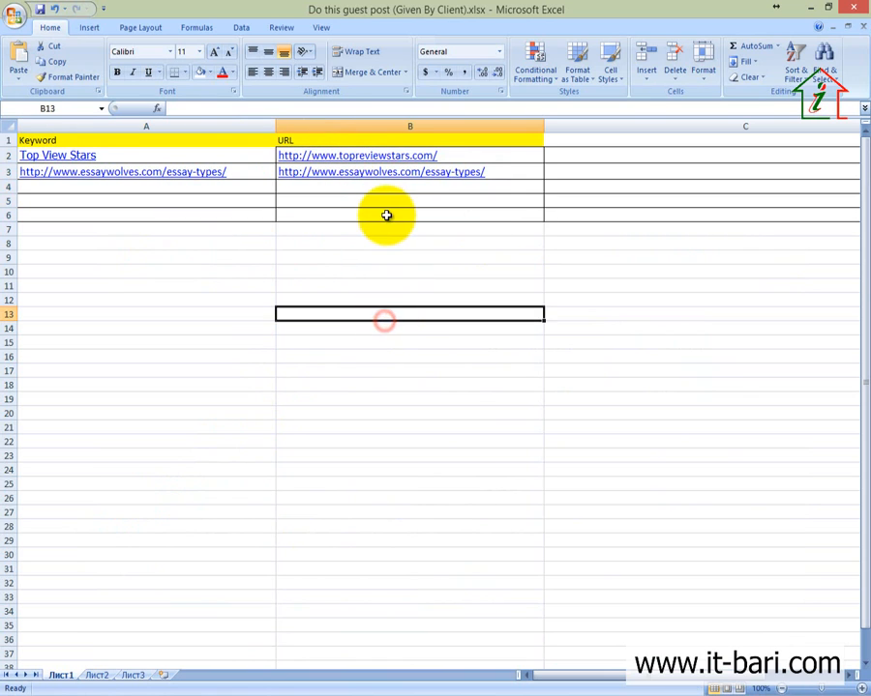
drag(386, 215, 184, 136)
click(251, 371)
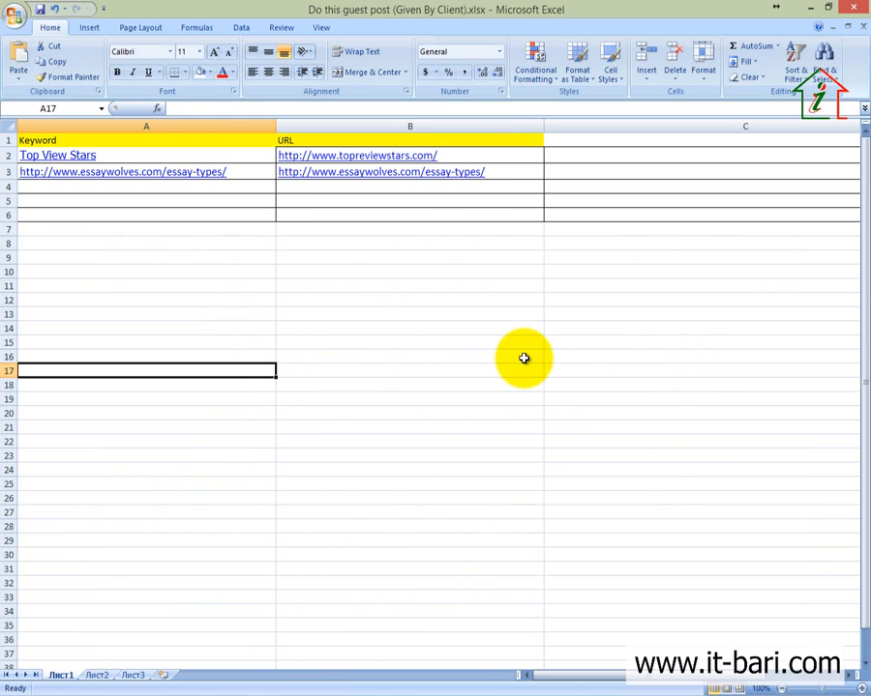
Step: Switch to the SEO Bangla Tutorial By IT Bari folder and create an Excel worksheet named Work Report For Guest Posting
key(alt+F4)
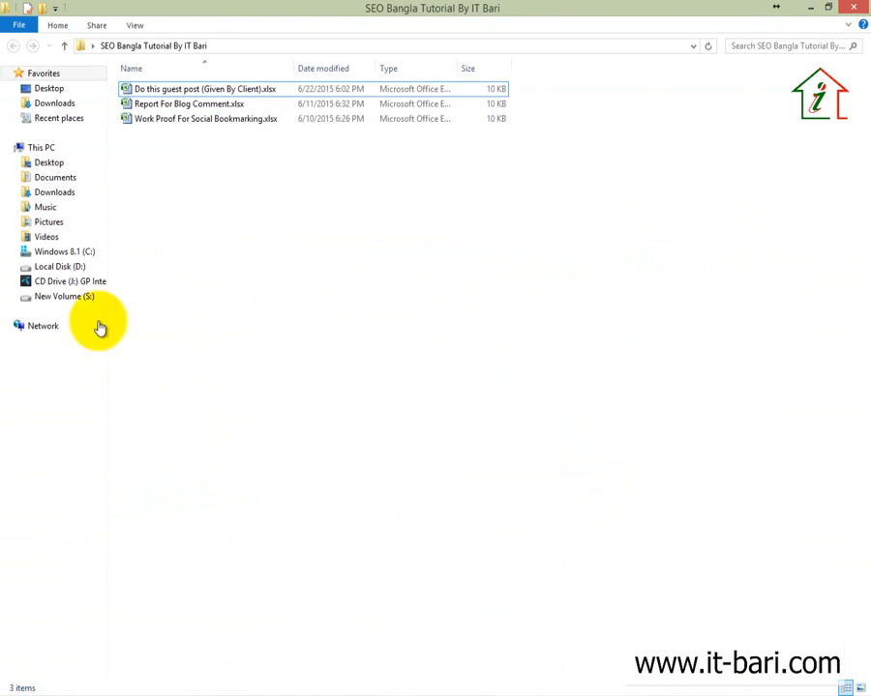
right_click(321, 226)
click(168, 163)
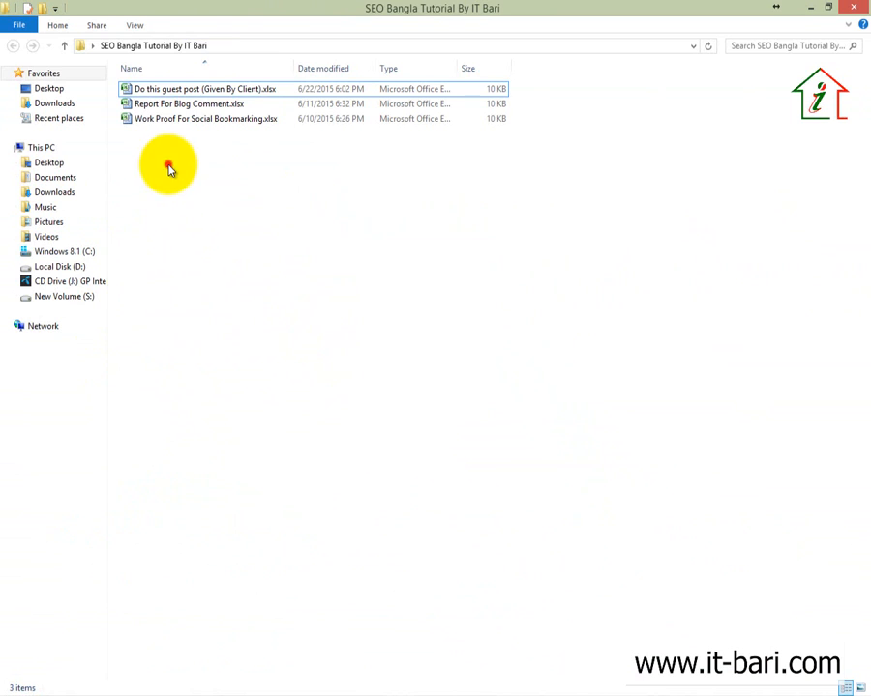
key(ctrl+a)
click(202, 198)
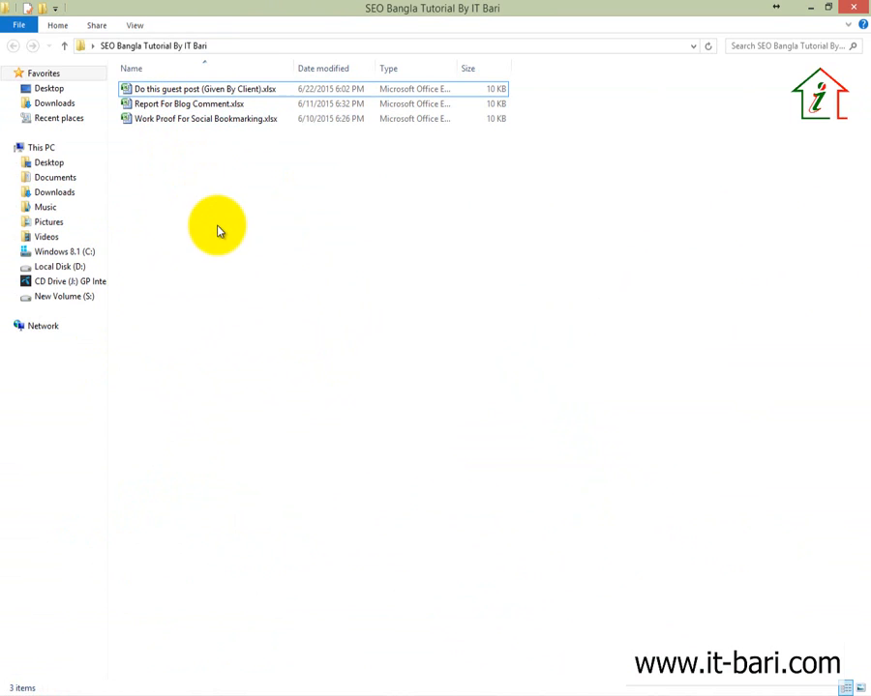
right_click(218, 229)
click(336, 394)
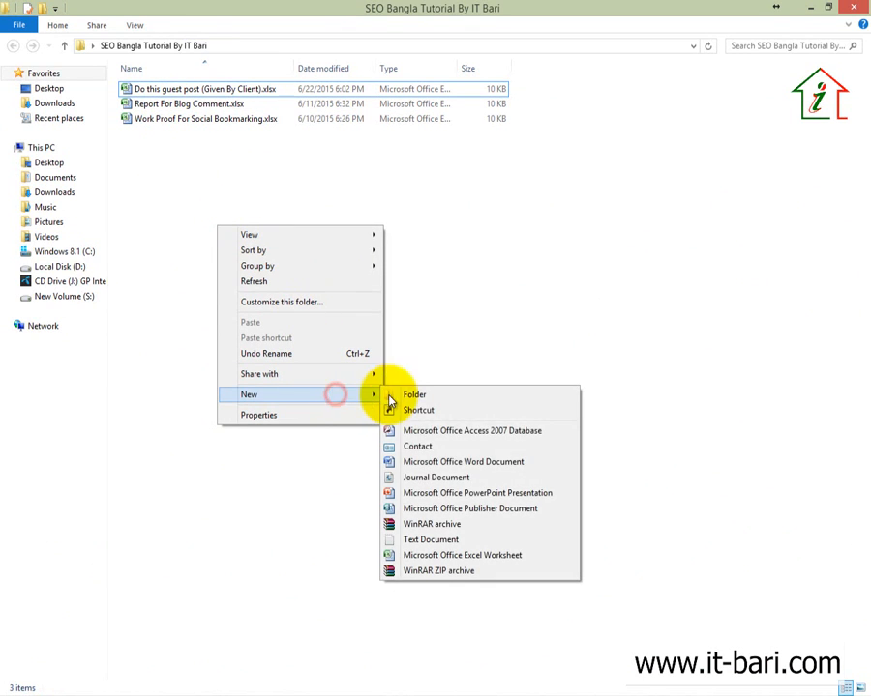
click(454, 555)
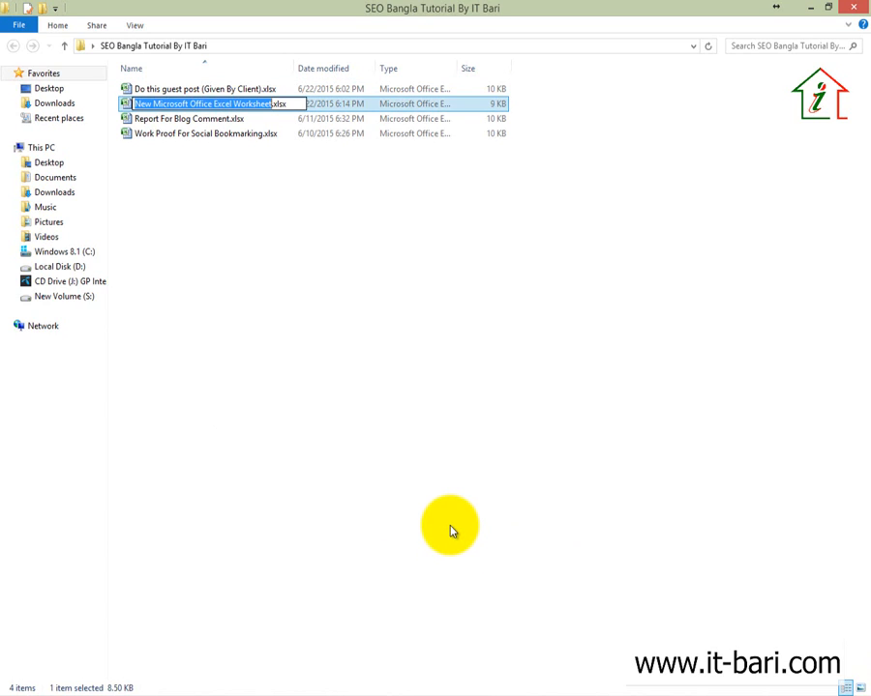
text(Work Report For Guest Posting)
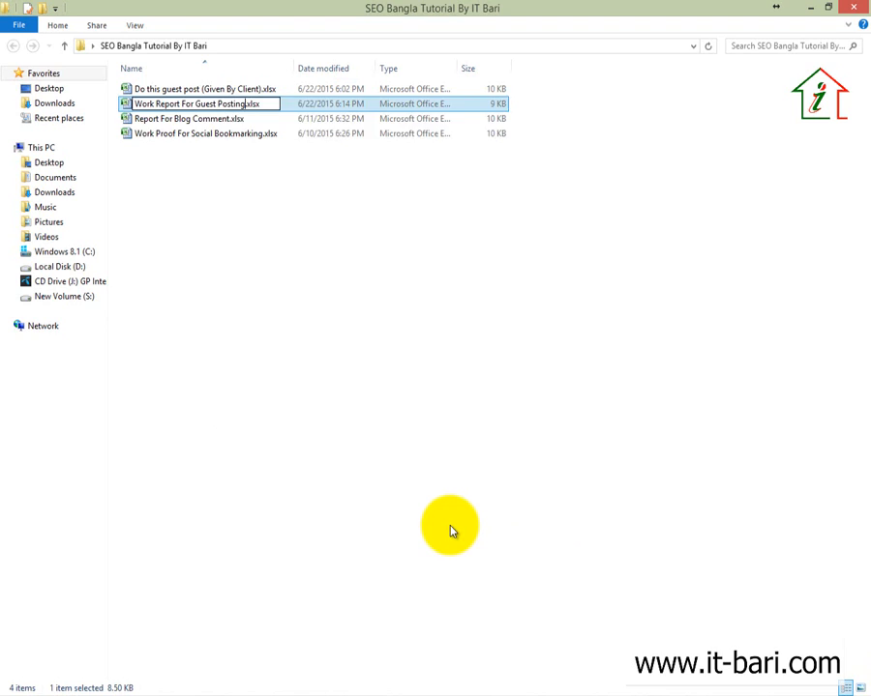
key(Return)
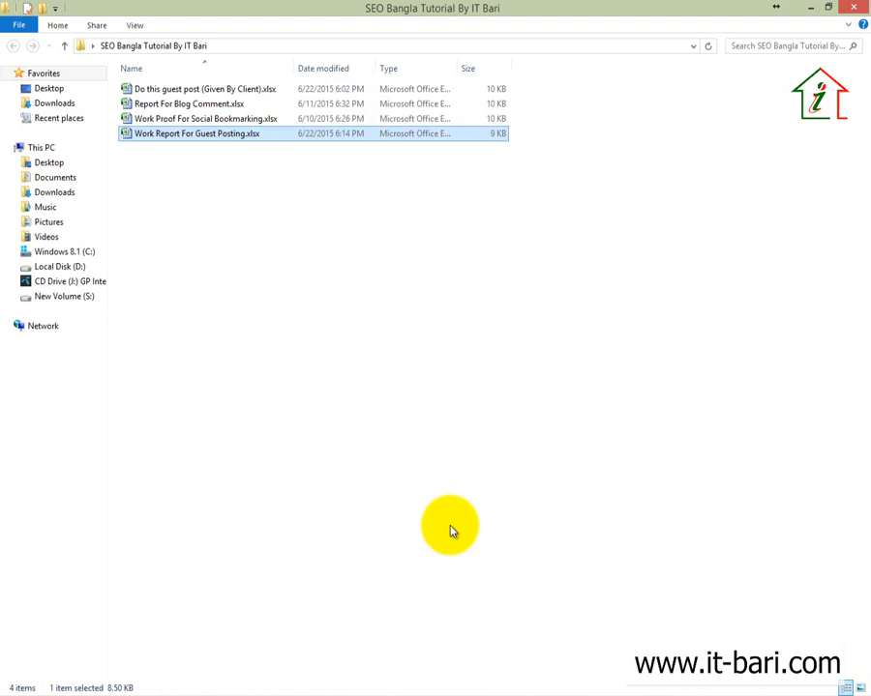
Step: Open the new report workbook with column A widened, and check the row 2 keyword and URL in the client's workbook
key(Return)
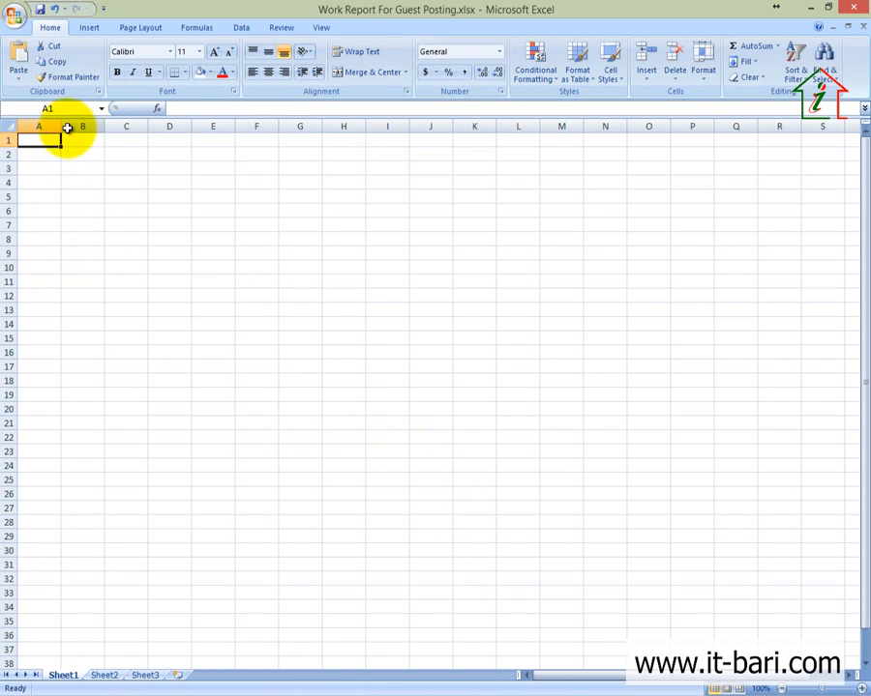
drag(61, 127, 200, 127)
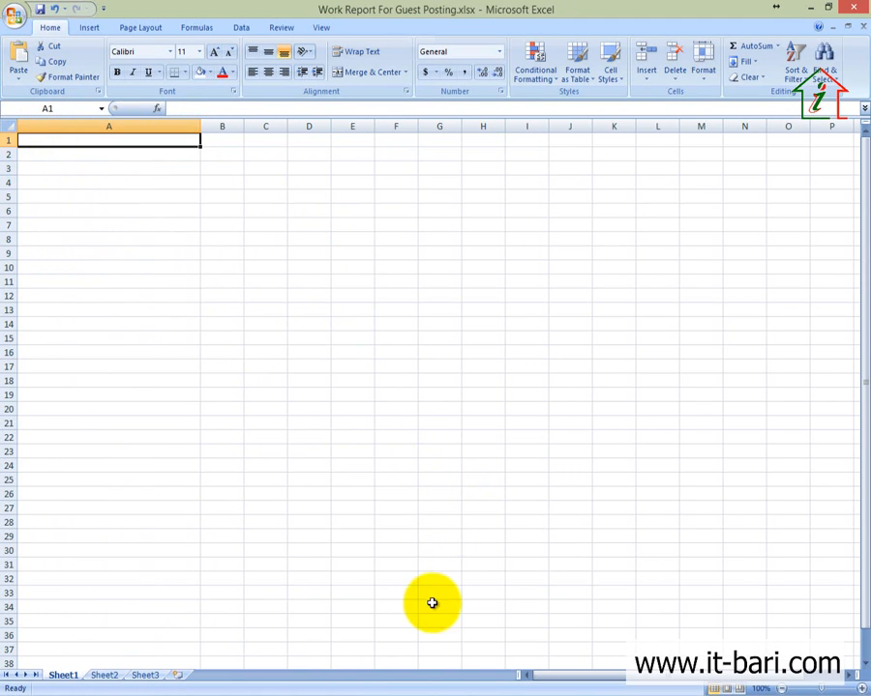
mouse_move(487, 683)
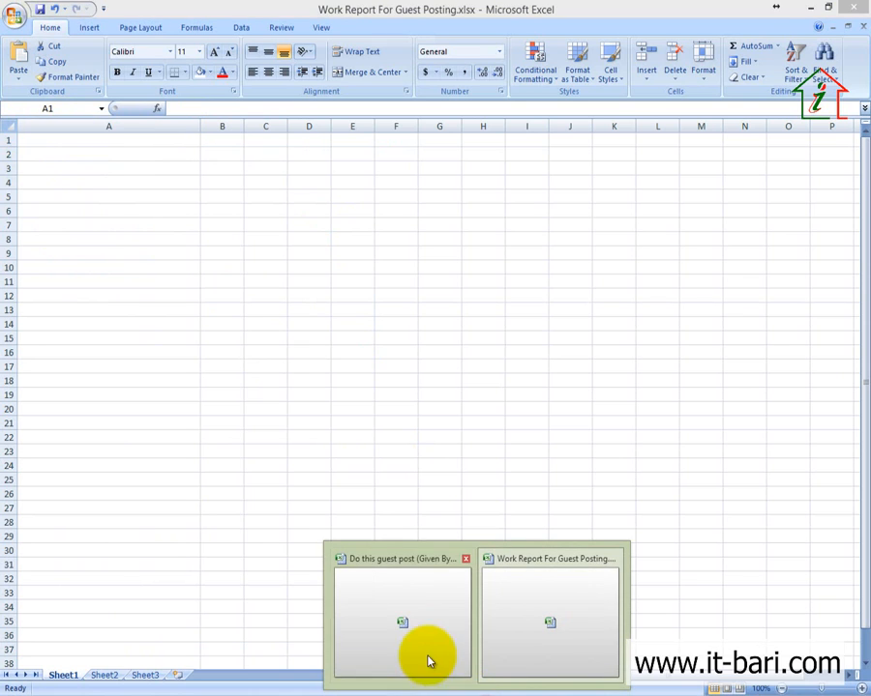
click(429, 659)
click(111, 154)
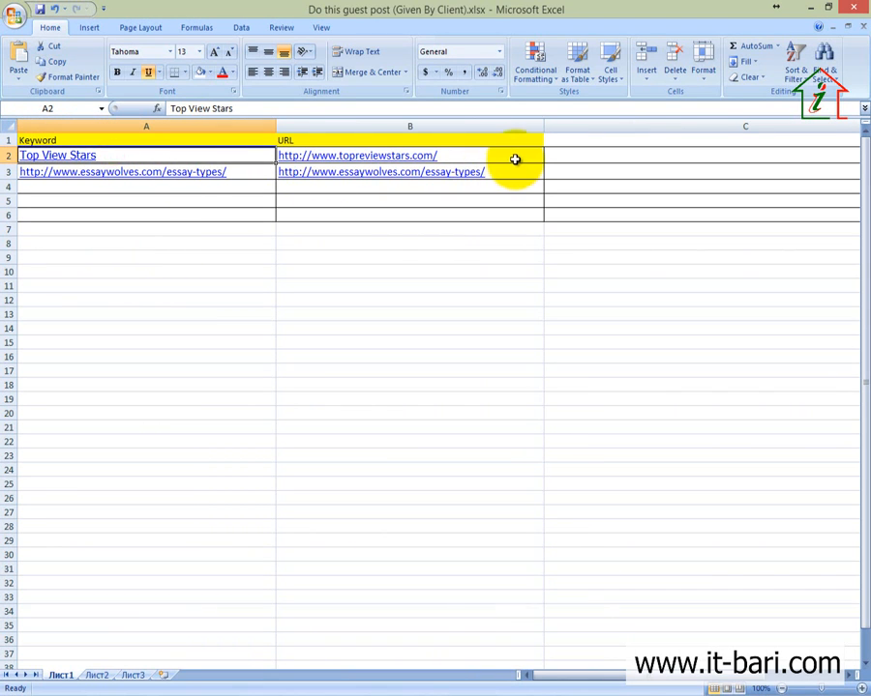
click(514, 158)
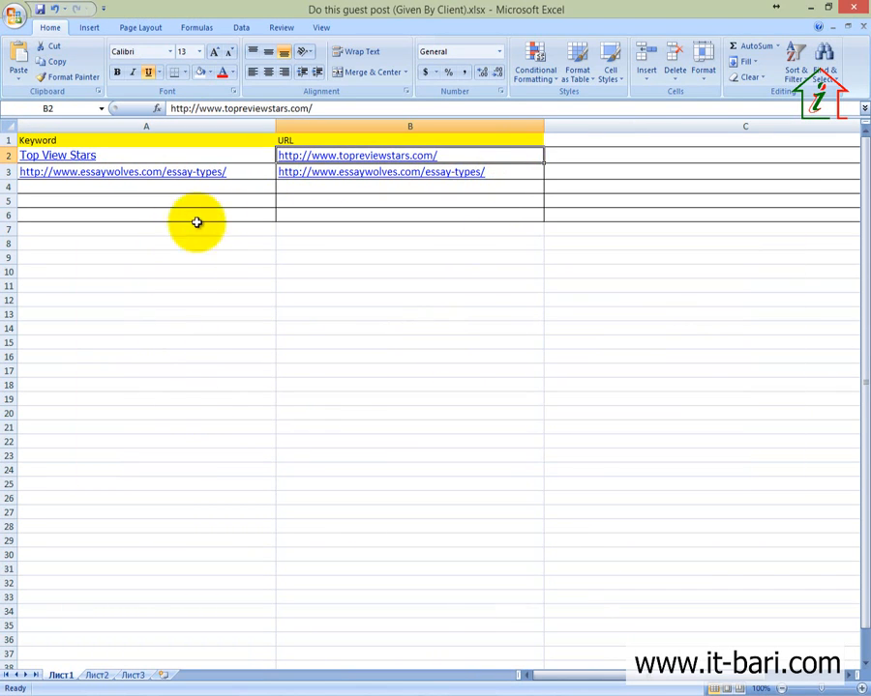
mouse_move(521, 684)
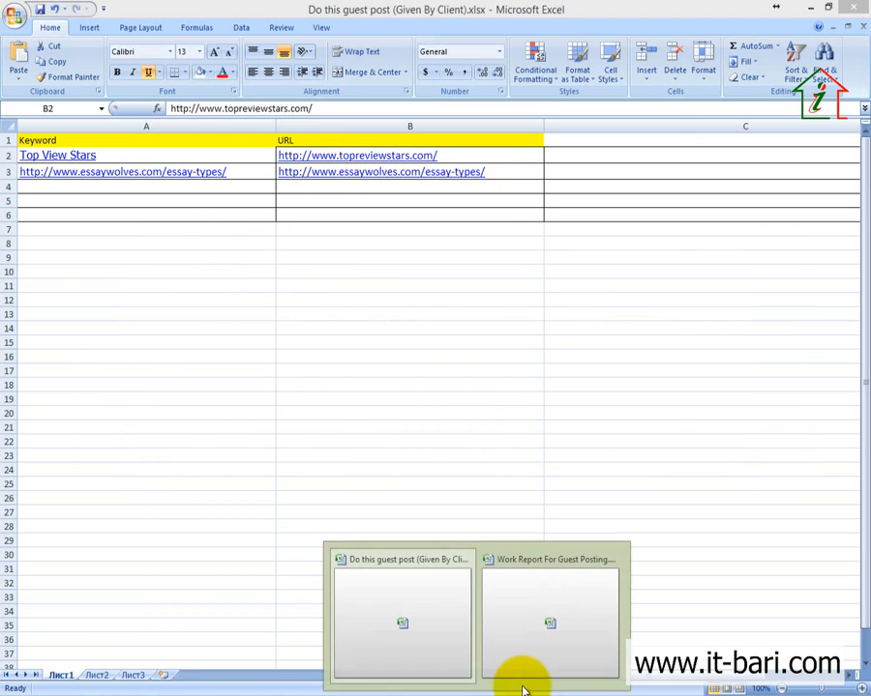
click(549, 617)
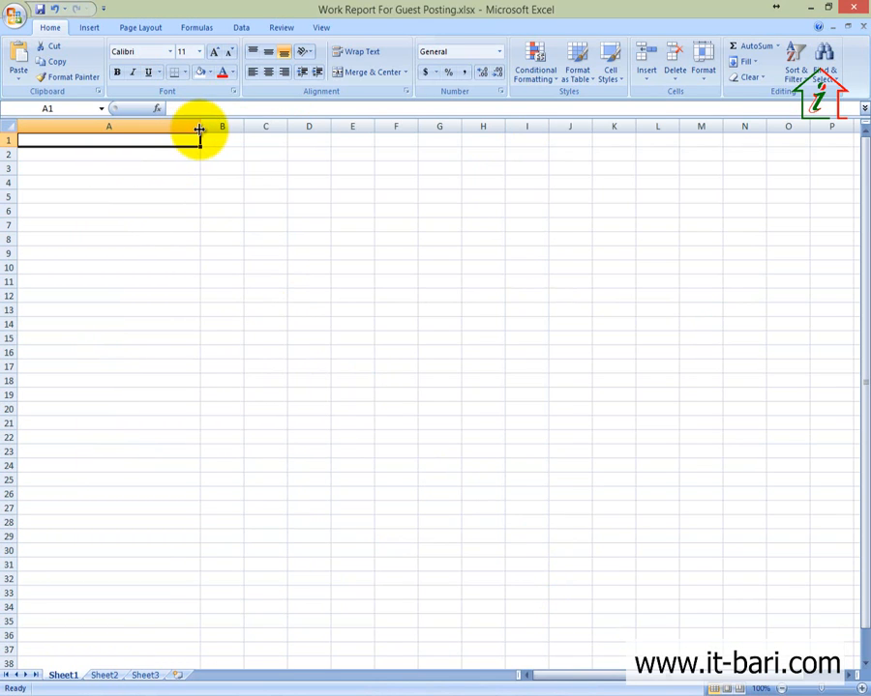
Step: Widen columns A and B of the report and enter the headers Keyword in A1 and Given URL in B1
drag(200, 126, 666, 150)
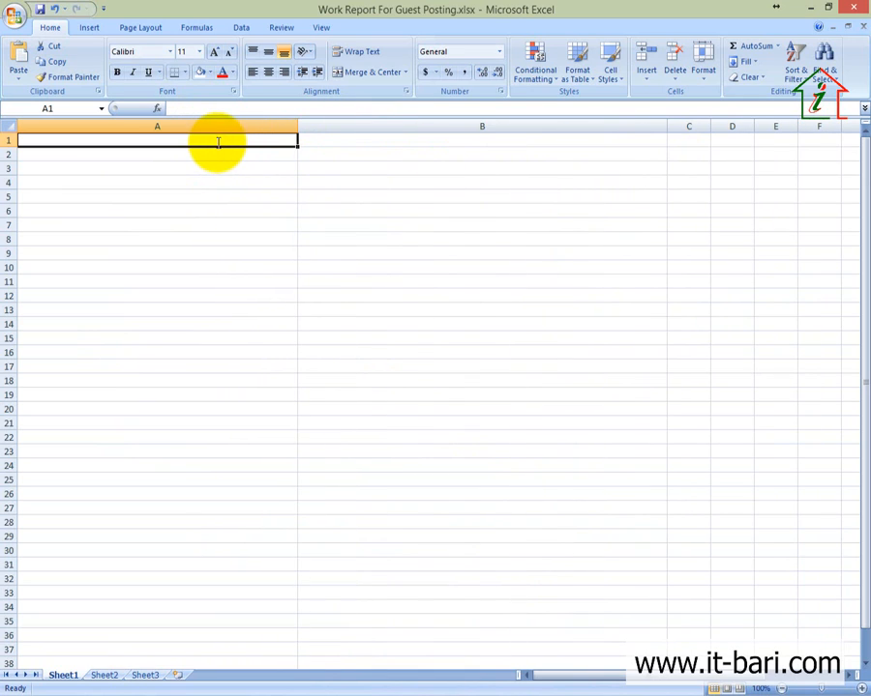
text(Ke)
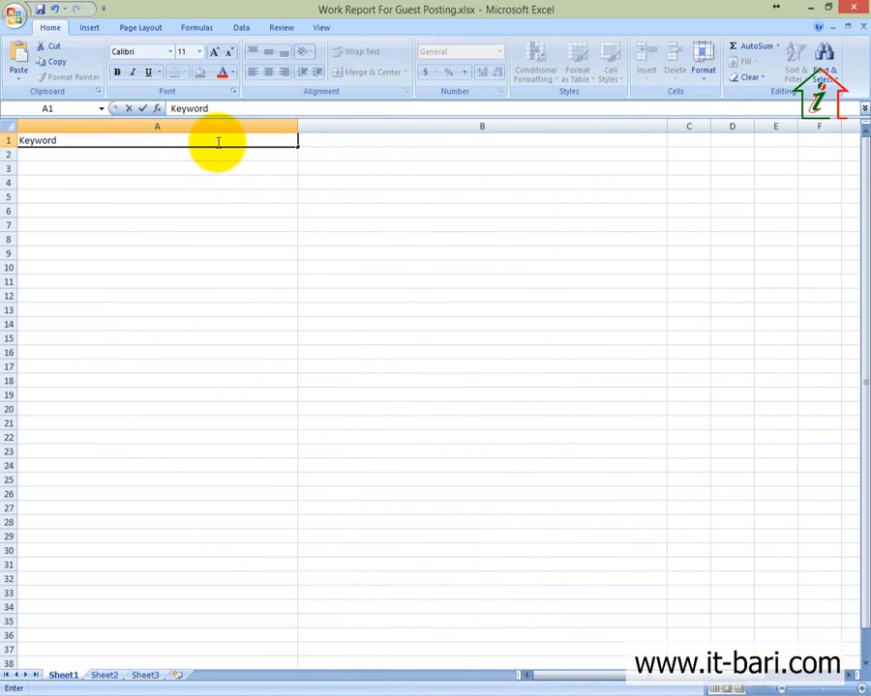
text(yword)
click(320, 130)
click(371, 143)
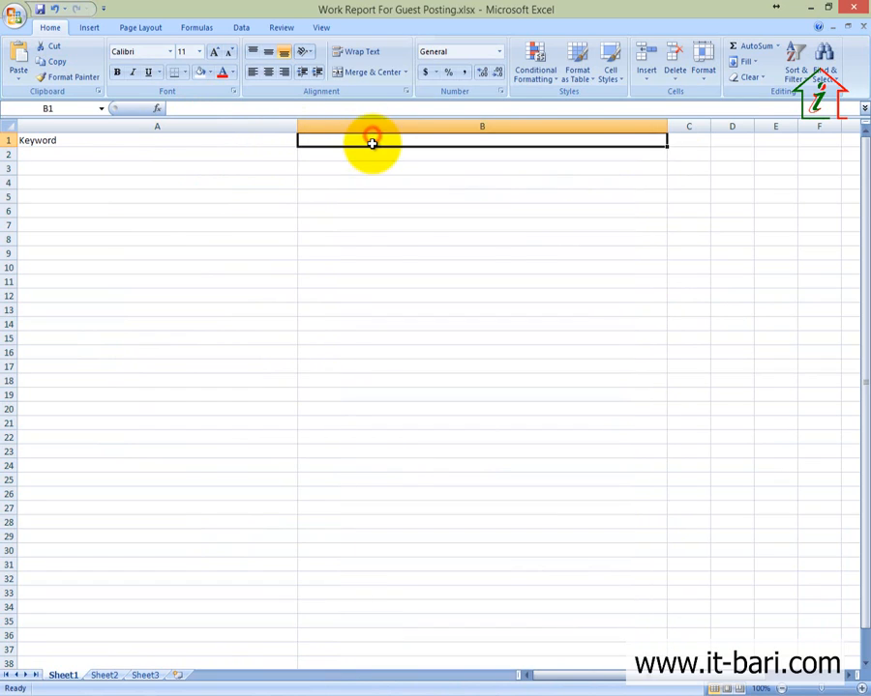
text(Given UR)
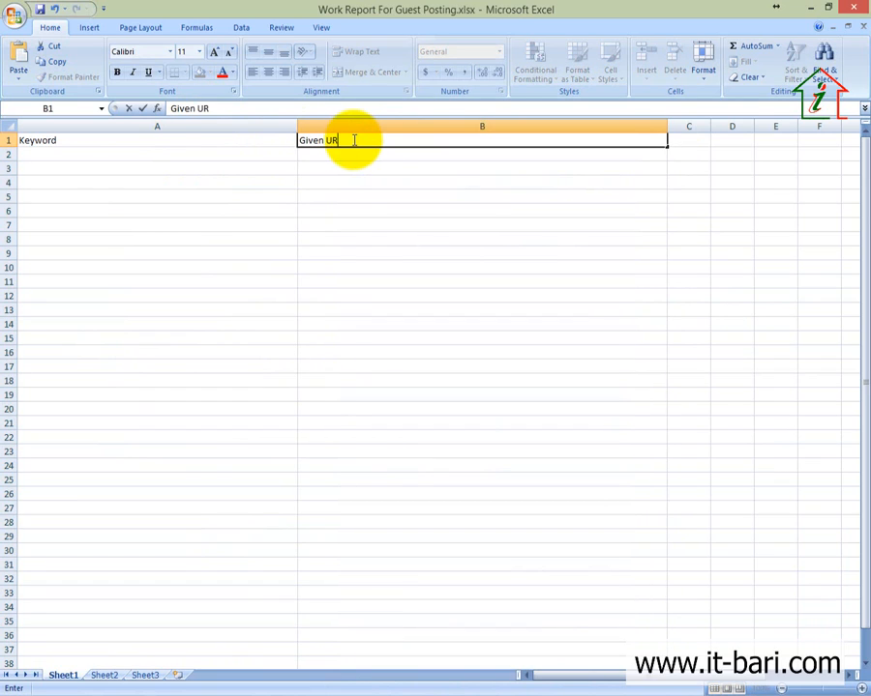
text(L)
Step: Widen column C, narrow column B, and enter the header Guest Post Link in C1
click(688, 140)
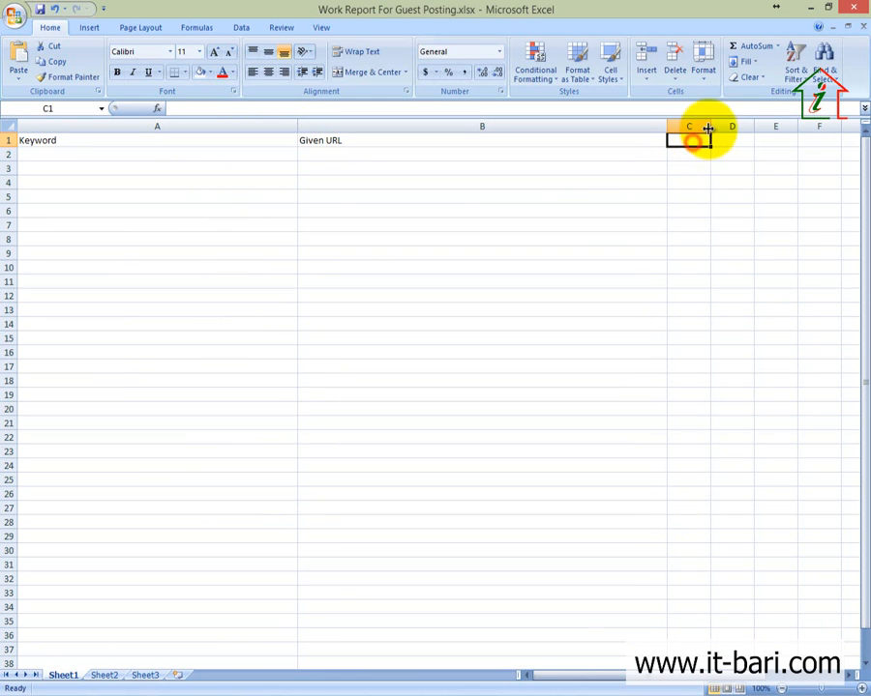
drag(711, 125, 798, 143)
drag(667, 129, 454, 150)
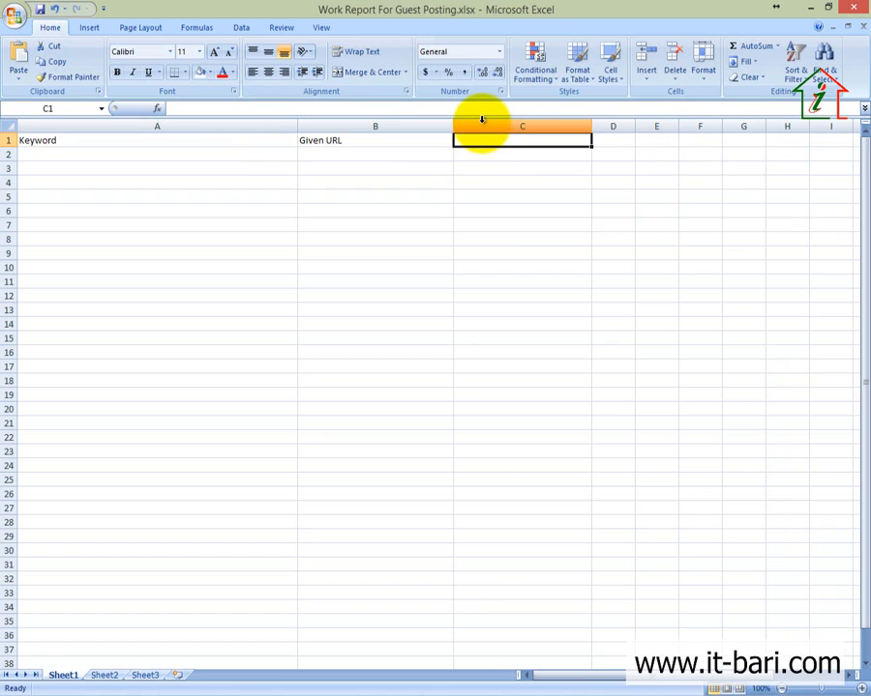
text(W)
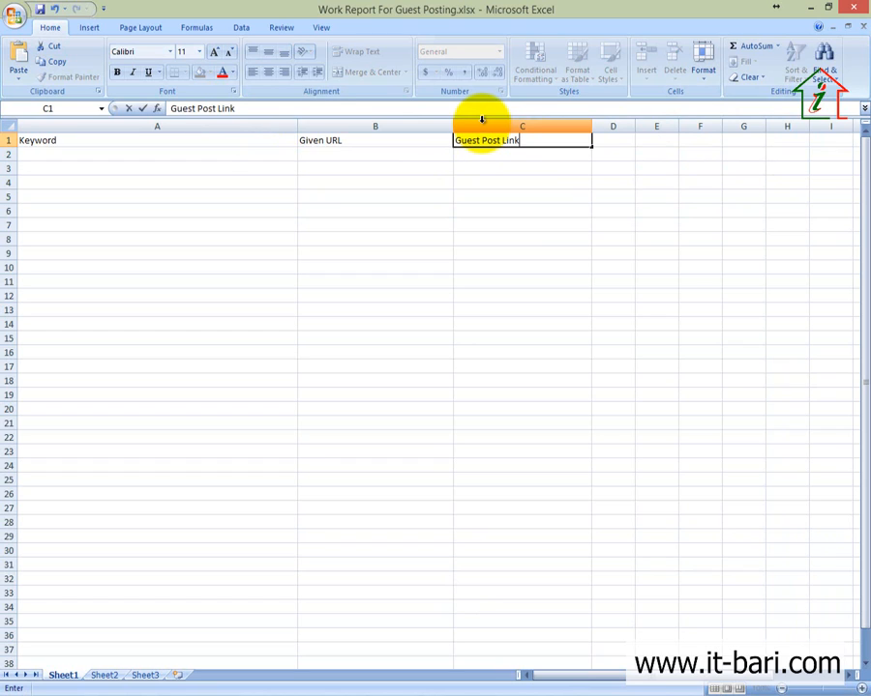
Step: Enter the header Website PR in D1 and widen column D to fit it
click(619, 141)
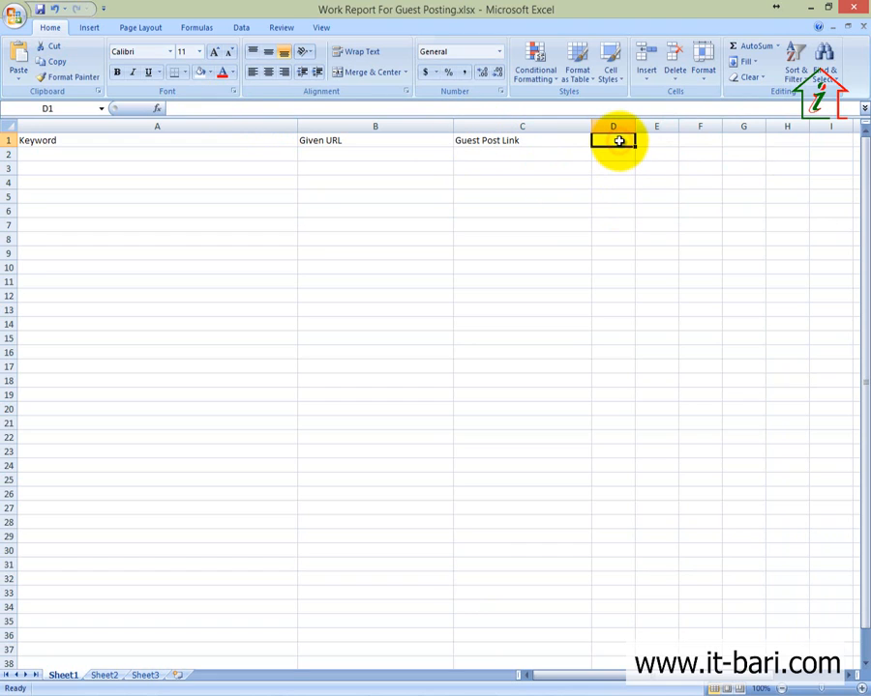
text(Website PR)
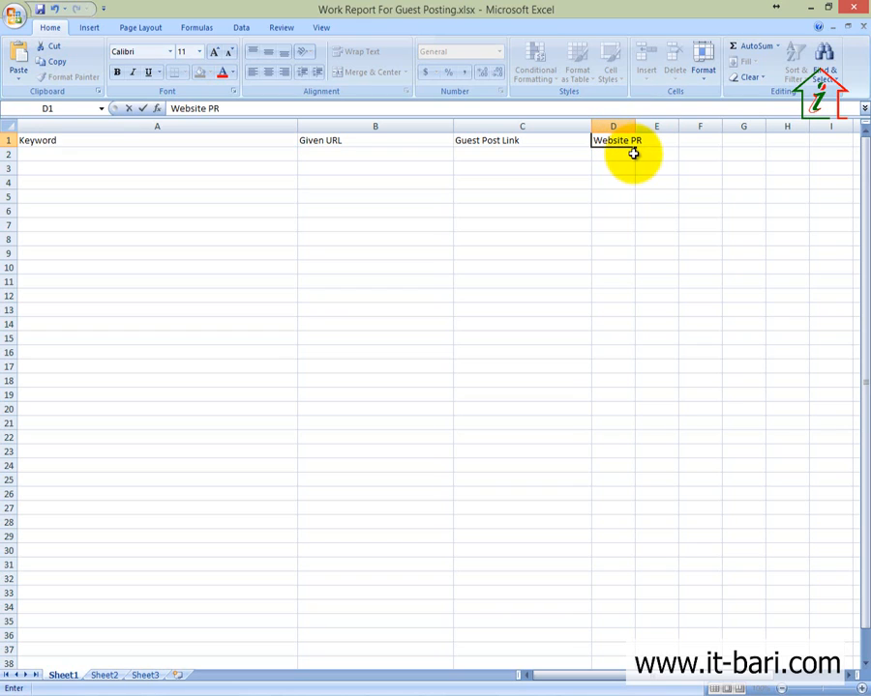
click(624, 210)
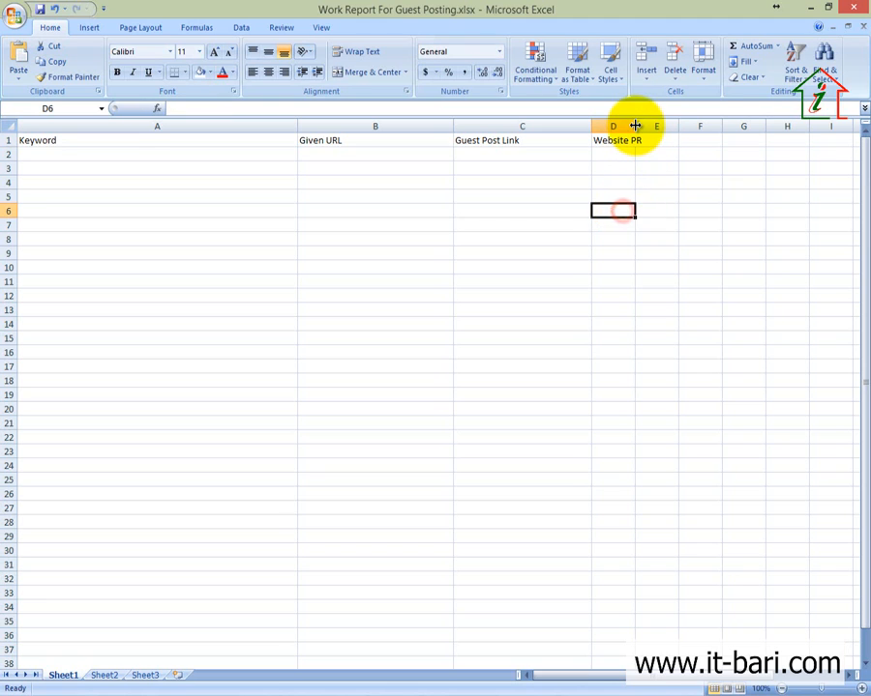
drag(636, 124, 675, 129)
Step: Enter the header Alexa Rank in E1 and widen column E to fit it
click(693, 140)
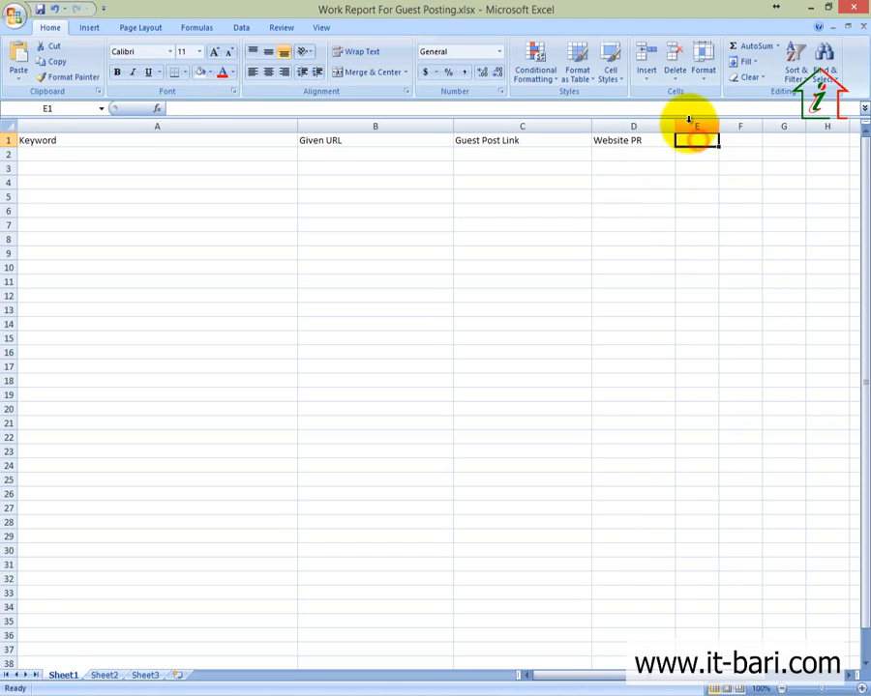
text(Alexa Rank)
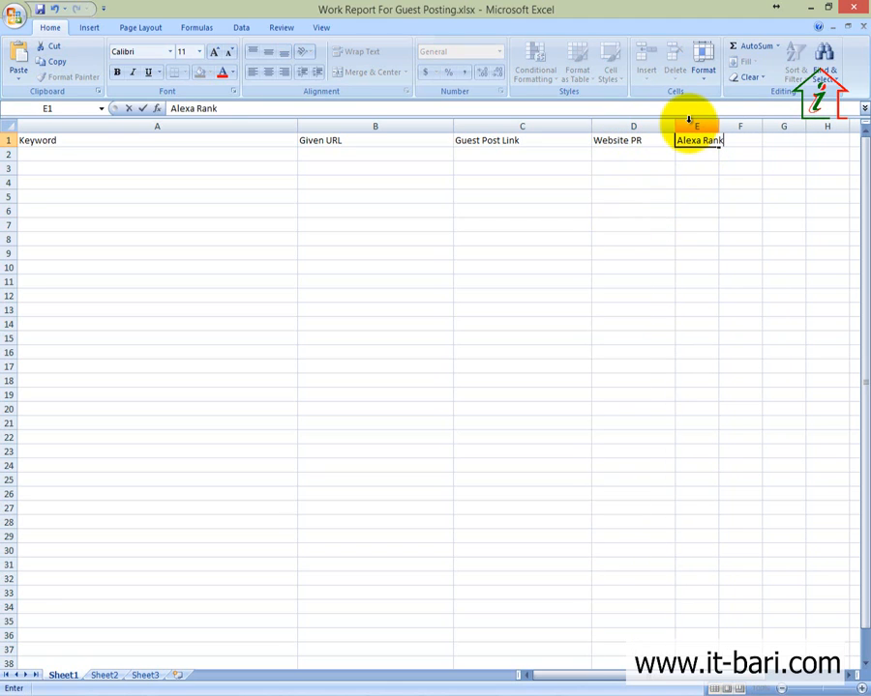
click(716, 228)
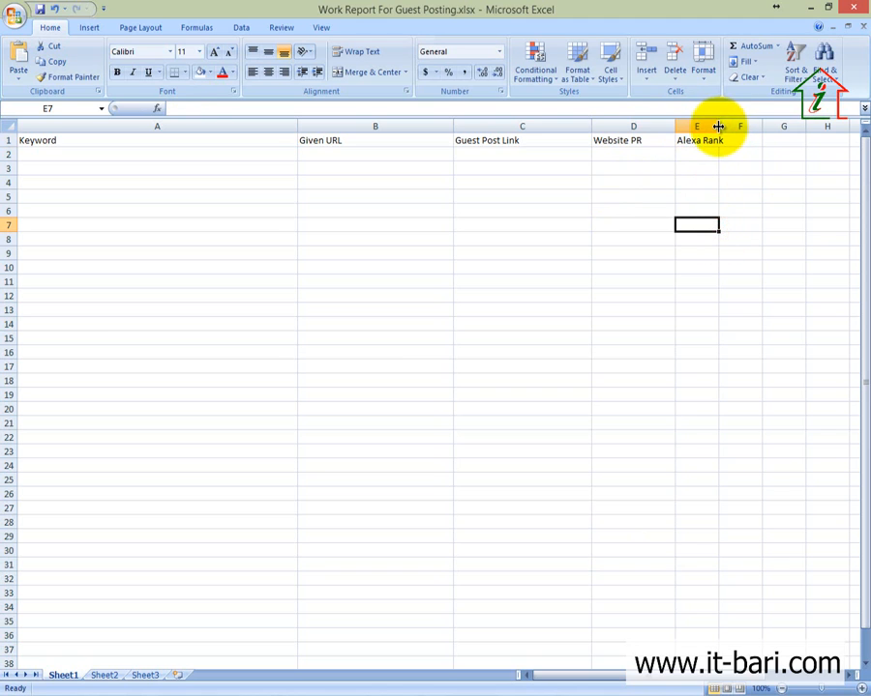
drag(720, 126, 775, 130)
Step: Enter the header Remarks in F1 and return to cell A1
click(791, 139)
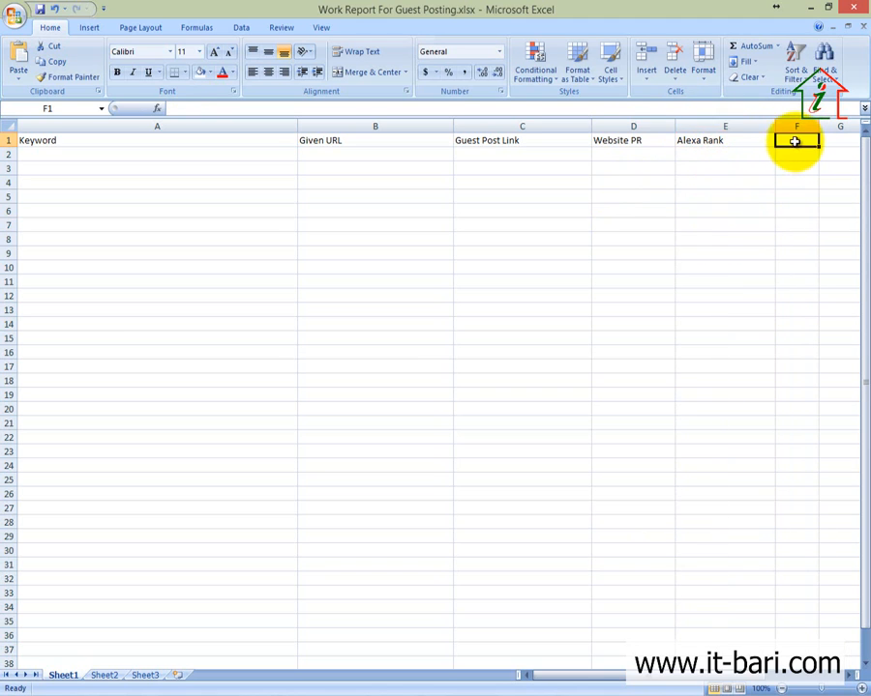
click(282, 111)
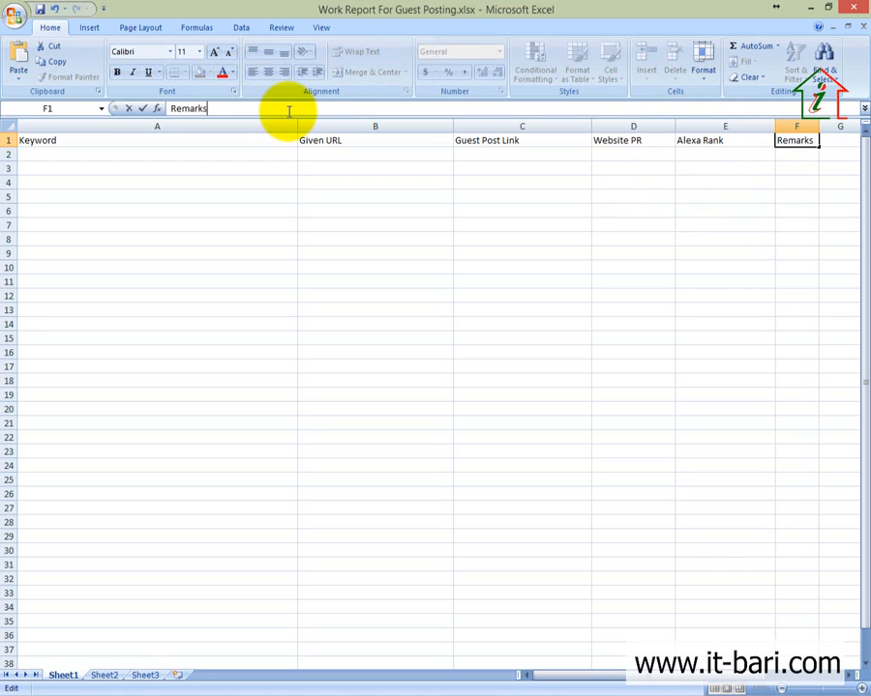
click(61, 172)
click(84, 141)
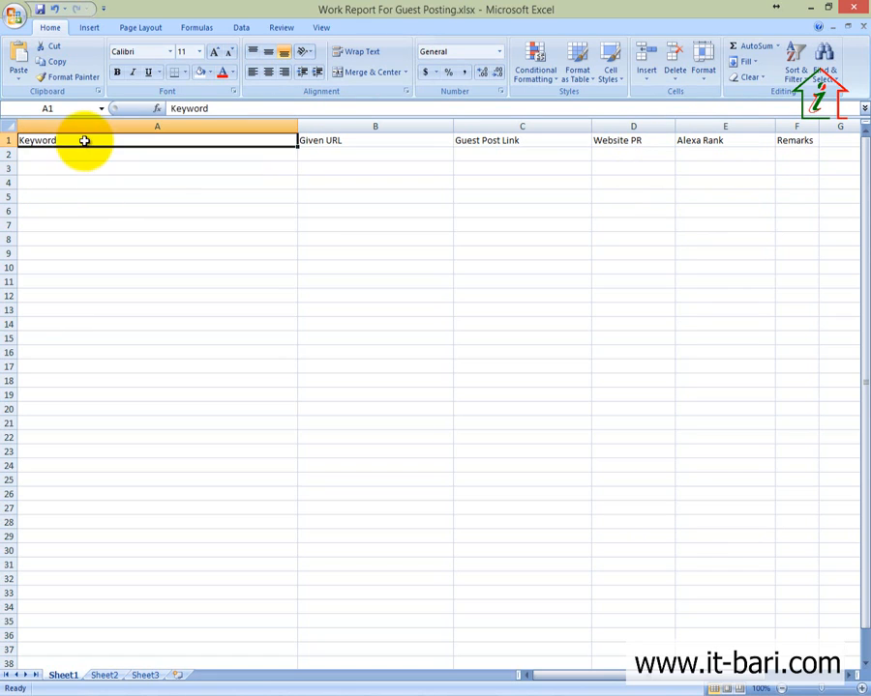
Step: Change the header in A1 to Given Keyword and narrow column A
text(Given)
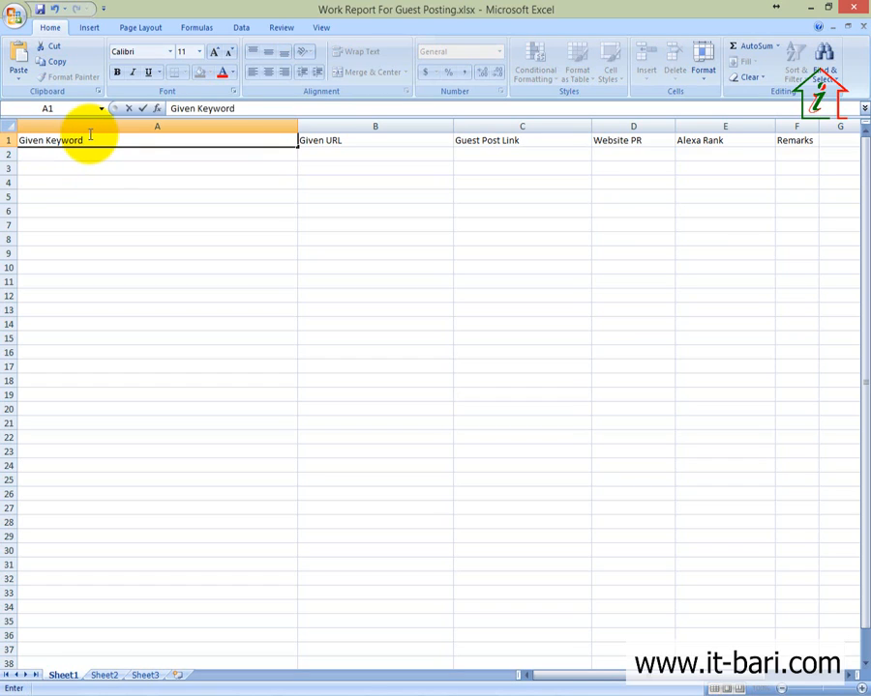
text( Keyword)
click(330, 153)
click(329, 141)
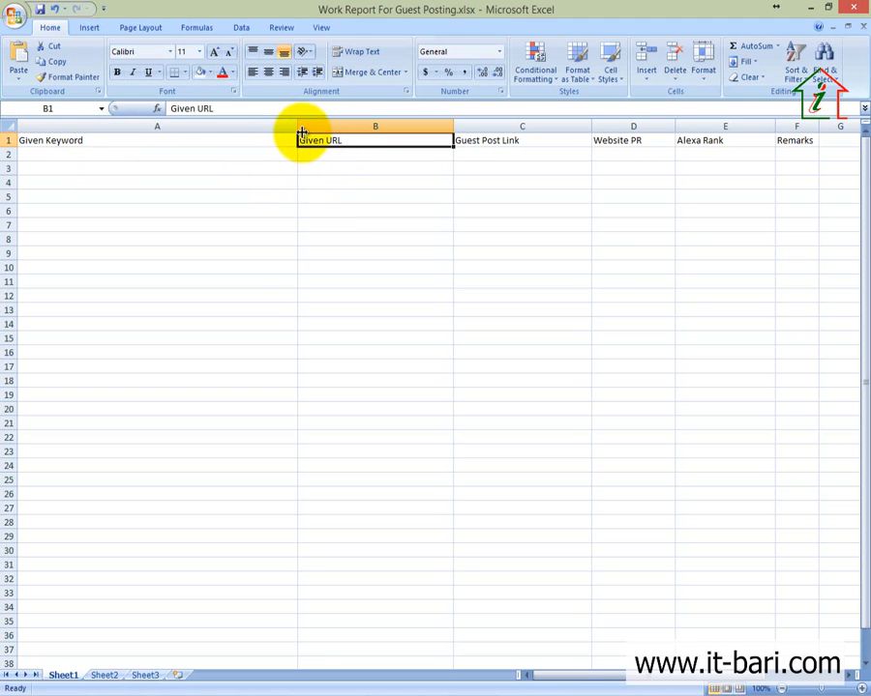
drag(301, 127, 209, 127)
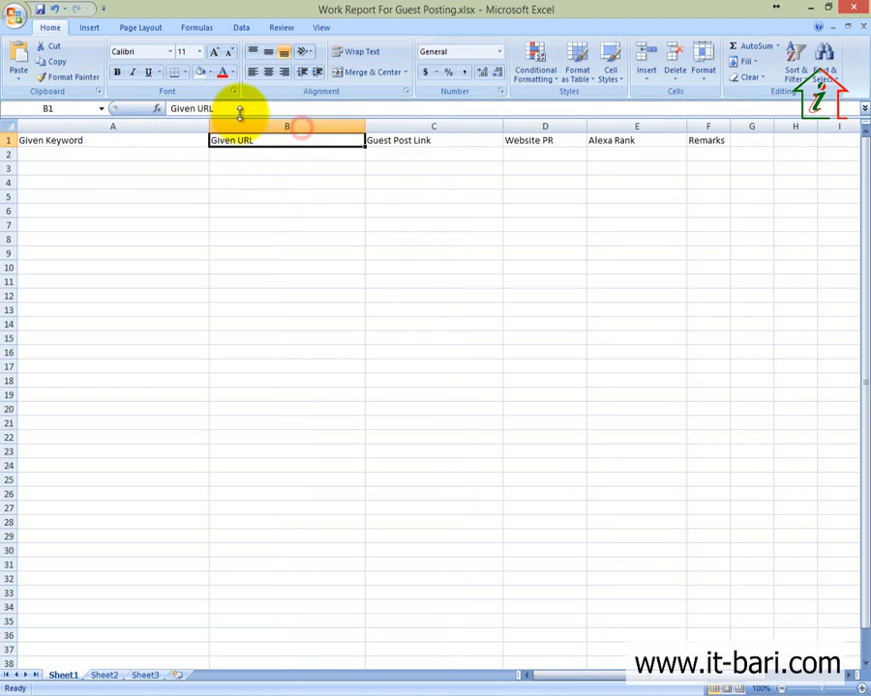
Step: Go over the headers from Guest Post Link to Remarks and widen column F
click(437, 147)
click(420, 152)
click(418, 140)
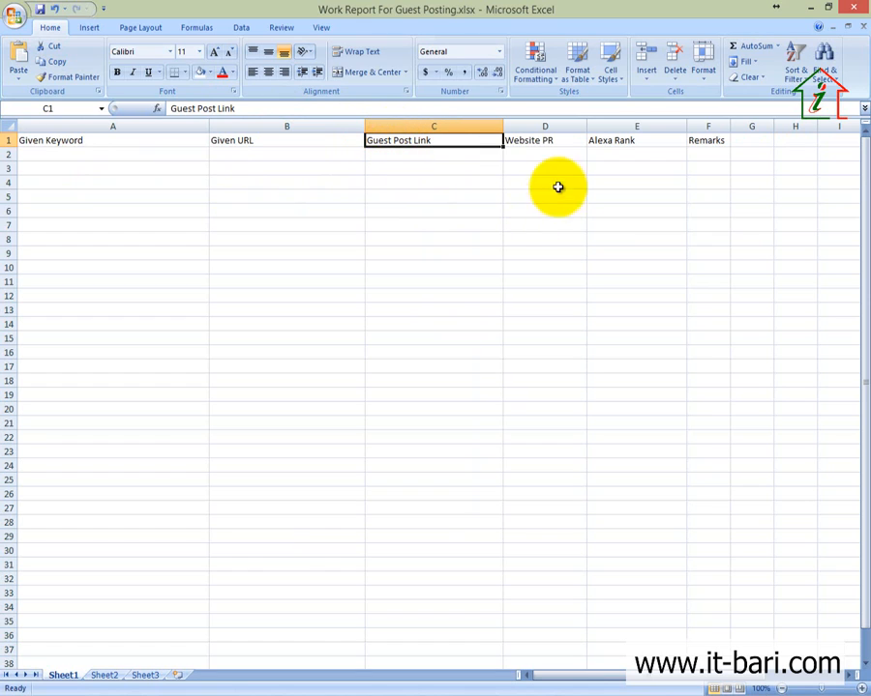
click(551, 140)
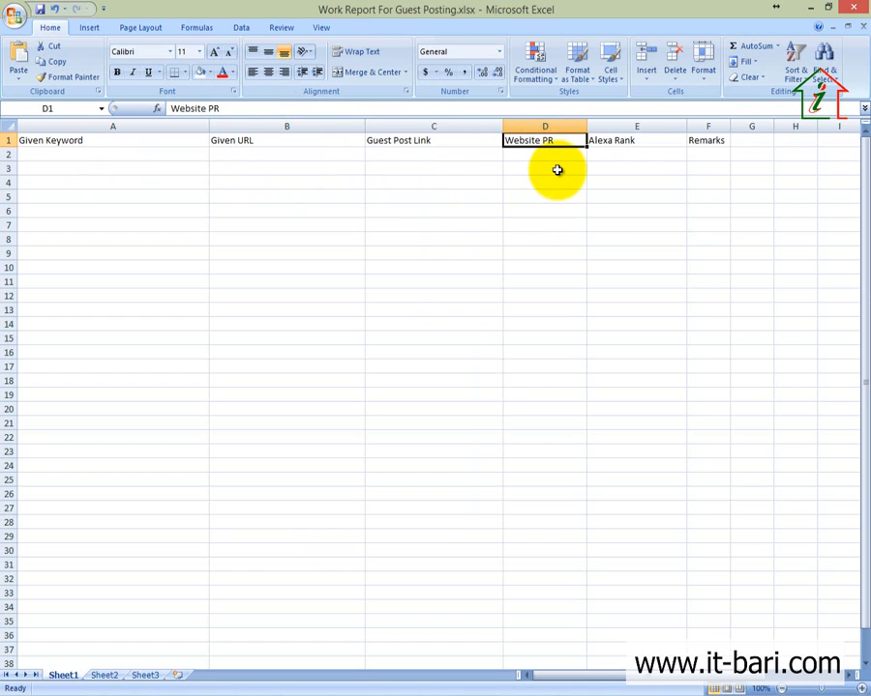
click(620, 142)
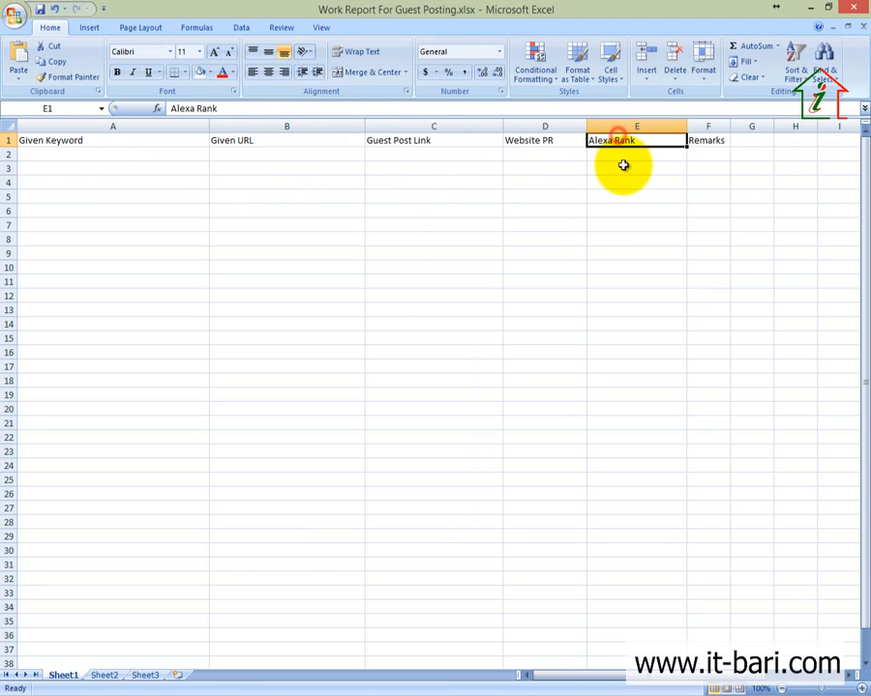
click(700, 141)
click(706, 153)
drag(729, 127, 755, 126)
Step: Copy the keyword Top View Stars from the client's workbook into A2 of the work report
click(150, 158)
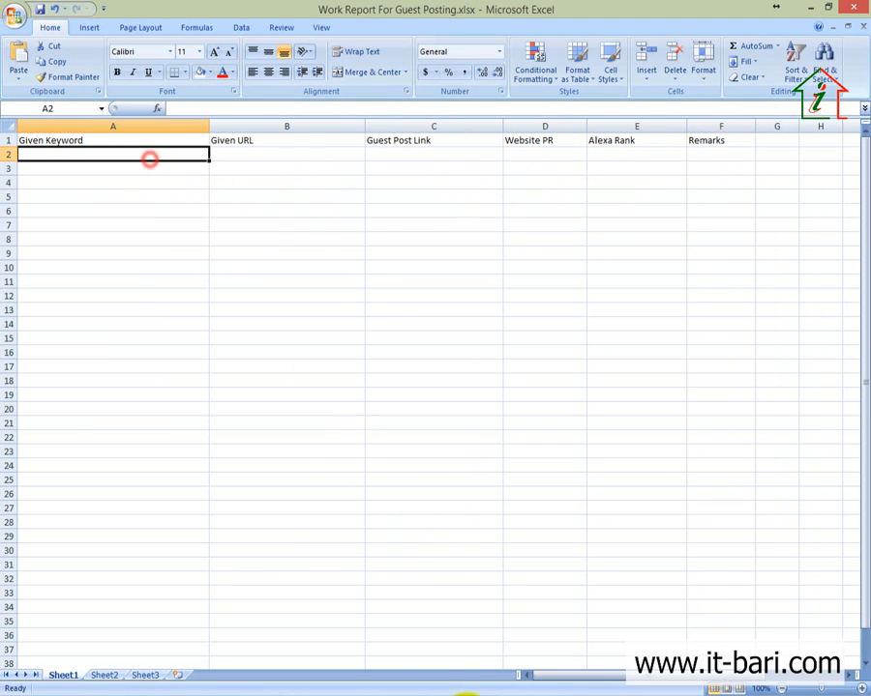
mouse_move(464, 690)
click(413, 639)
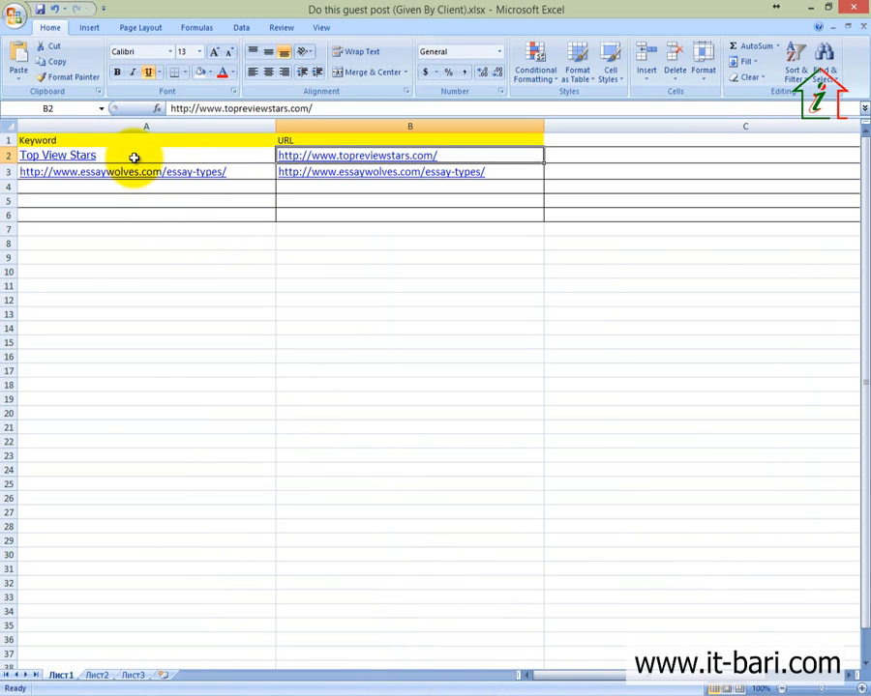
click(133, 158)
key(ctrl+c)
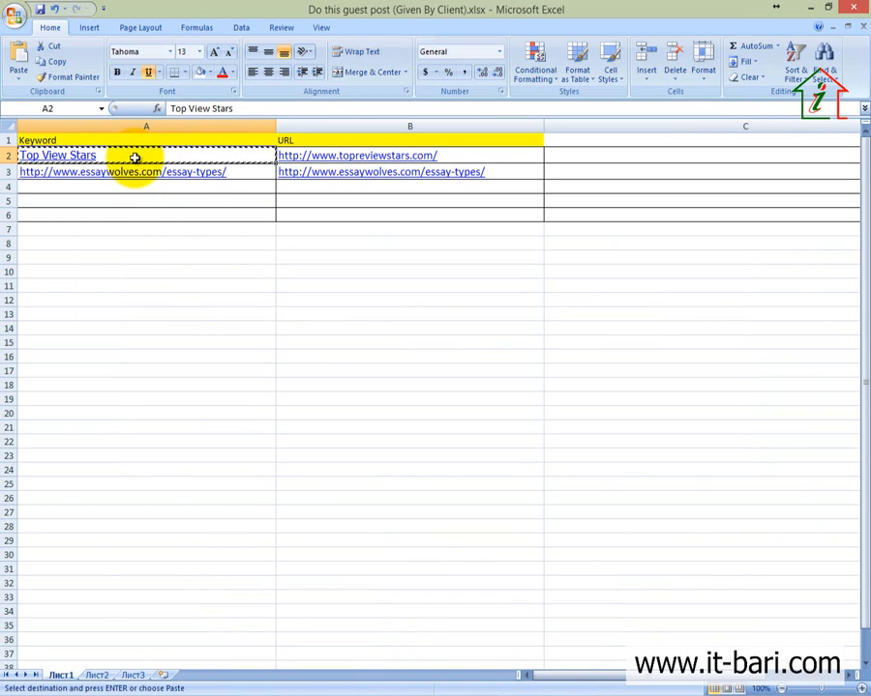
mouse_move(465, 691)
click(584, 622)
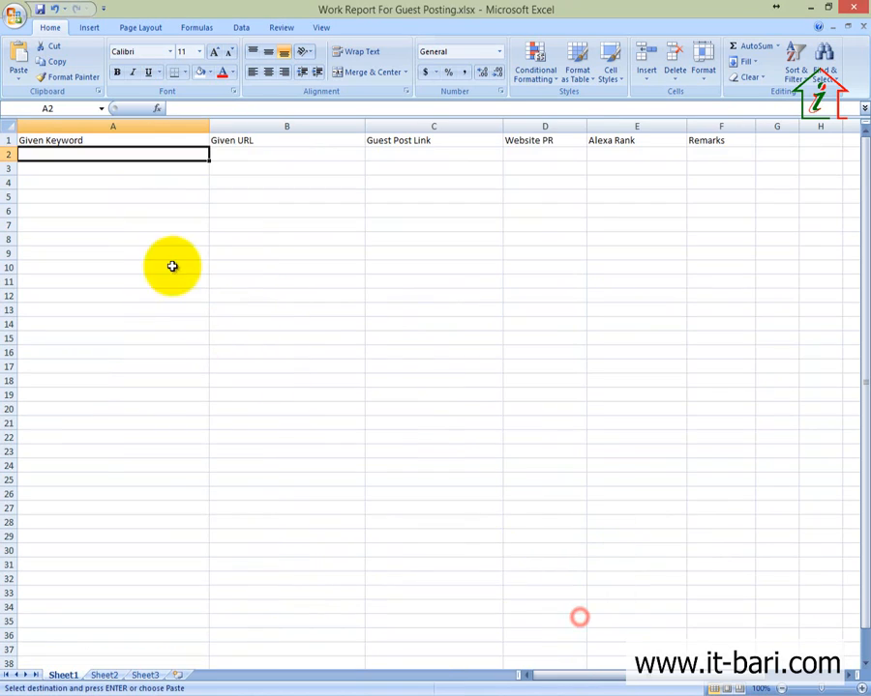
key(ctrl+v)
click(286, 154)
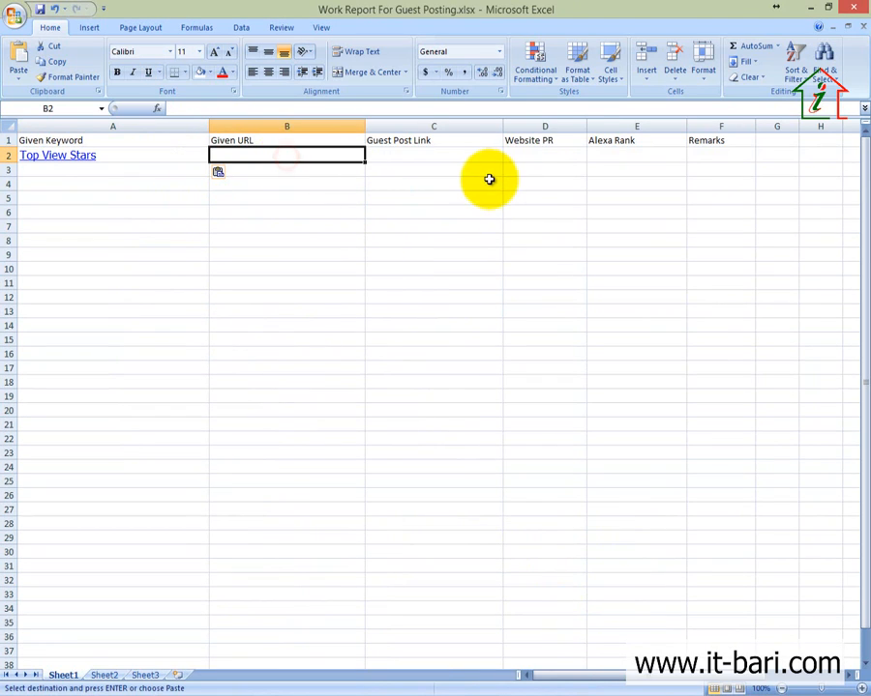
key(alt+Tab)
mouse_move(474, 691)
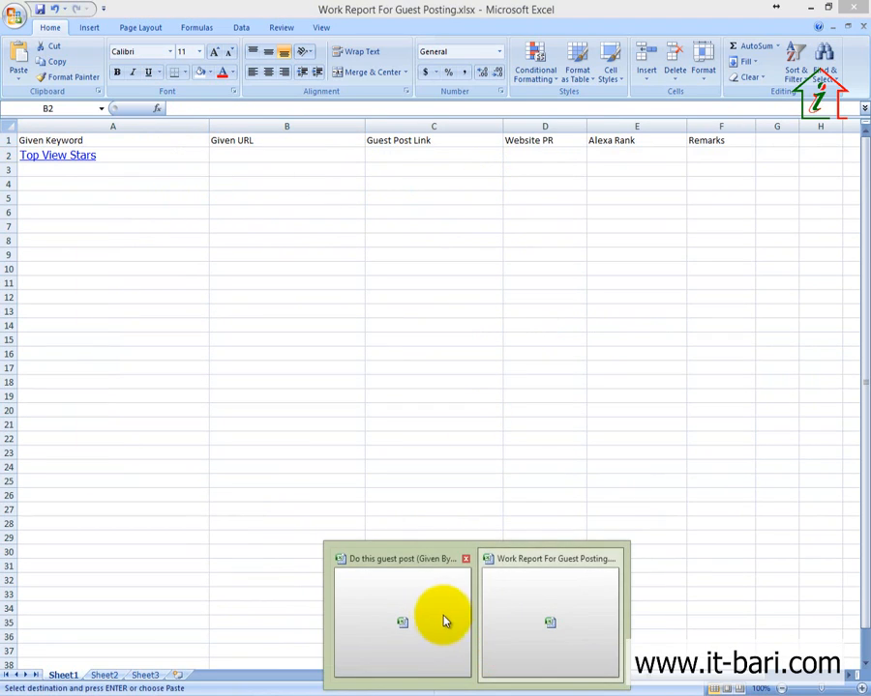
click(441, 617)
click(459, 162)
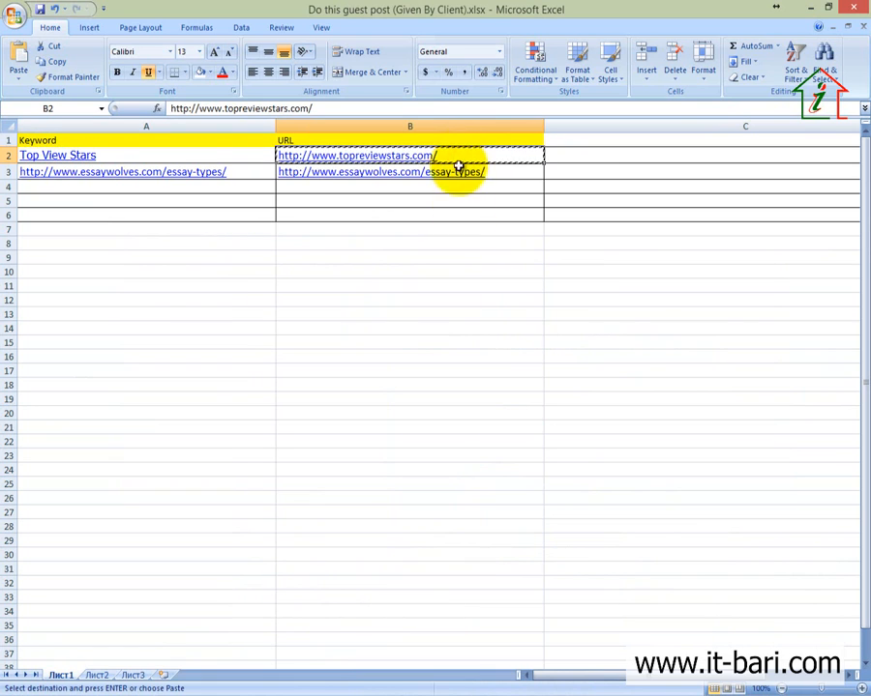
key(ctrl+c)
click(532, 662)
key(ctrl+v)
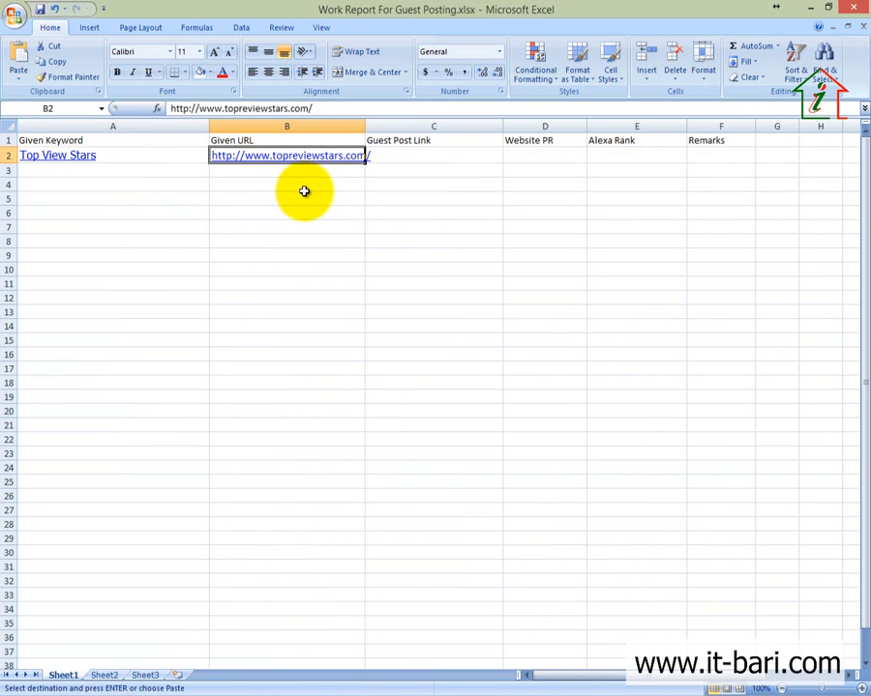
Step: Widen column B to fit its URL and widen the Guest Post Link column
click(419, 155)
click(139, 155)
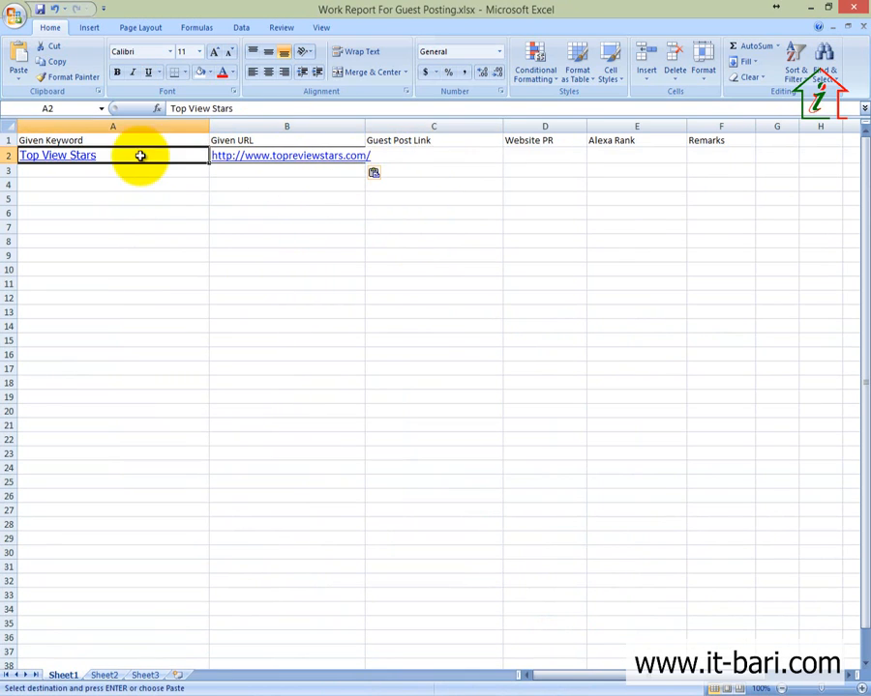
click(335, 143)
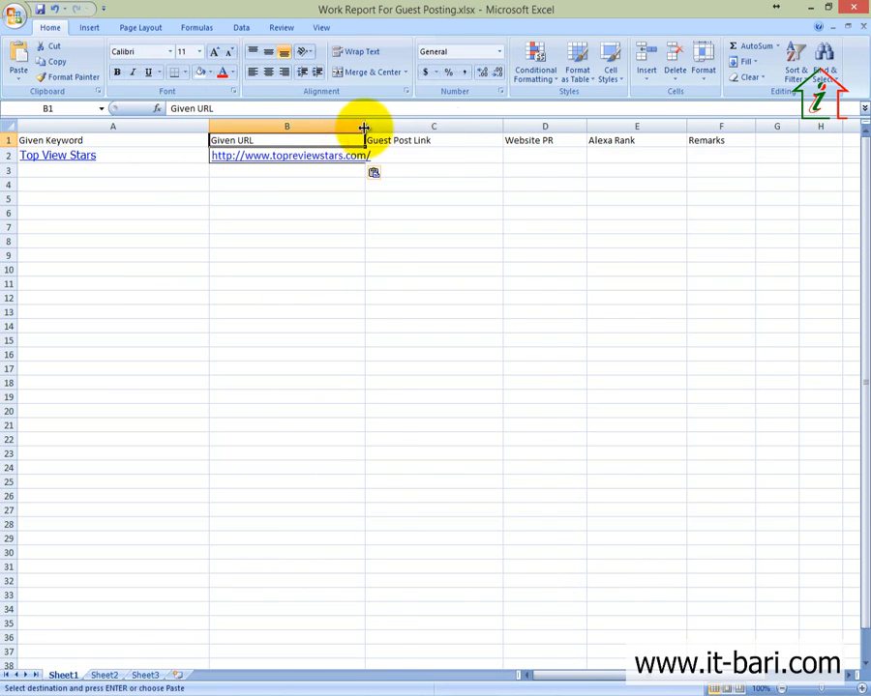
drag(365, 127, 404, 127)
click(431, 162)
drag(540, 129, 658, 136)
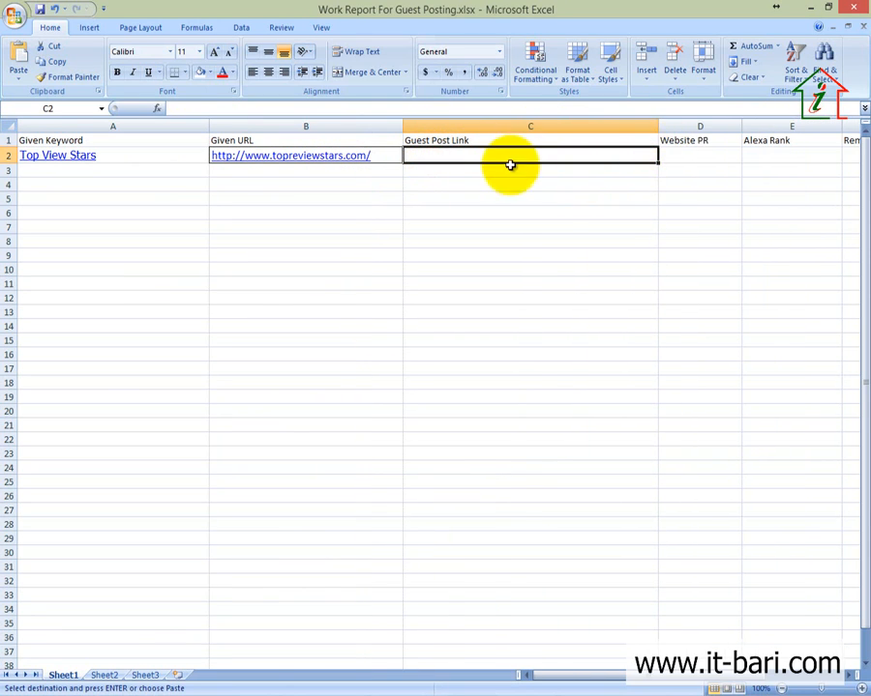
Step: Copy the cptechnology.org guest post's address from the browser into C2 of the work report and widen column C to fit it
click(184, 695)
scroll(258, 244, up, 4)
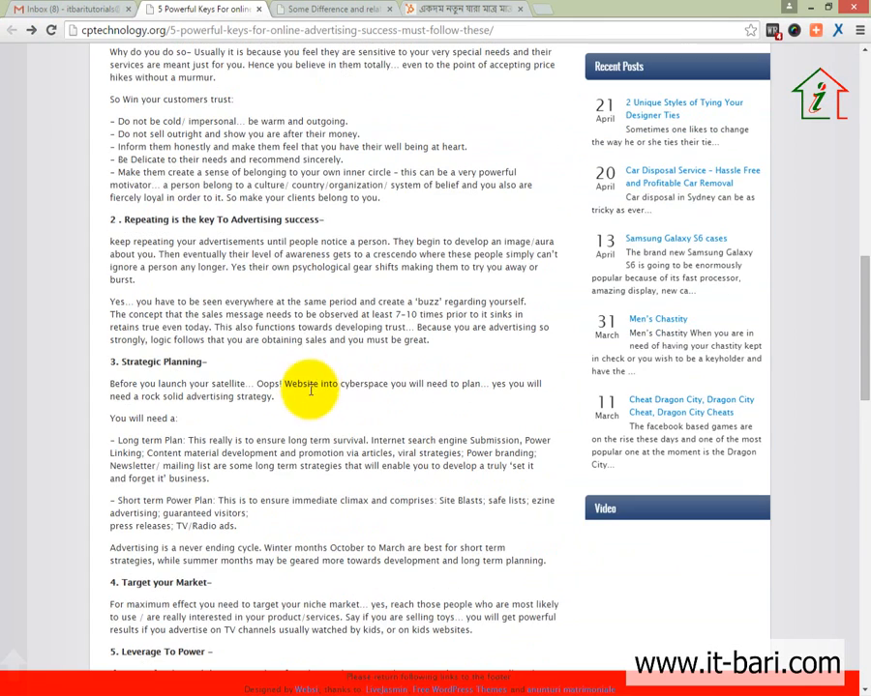
click(265, 31)
right_click(265, 35)
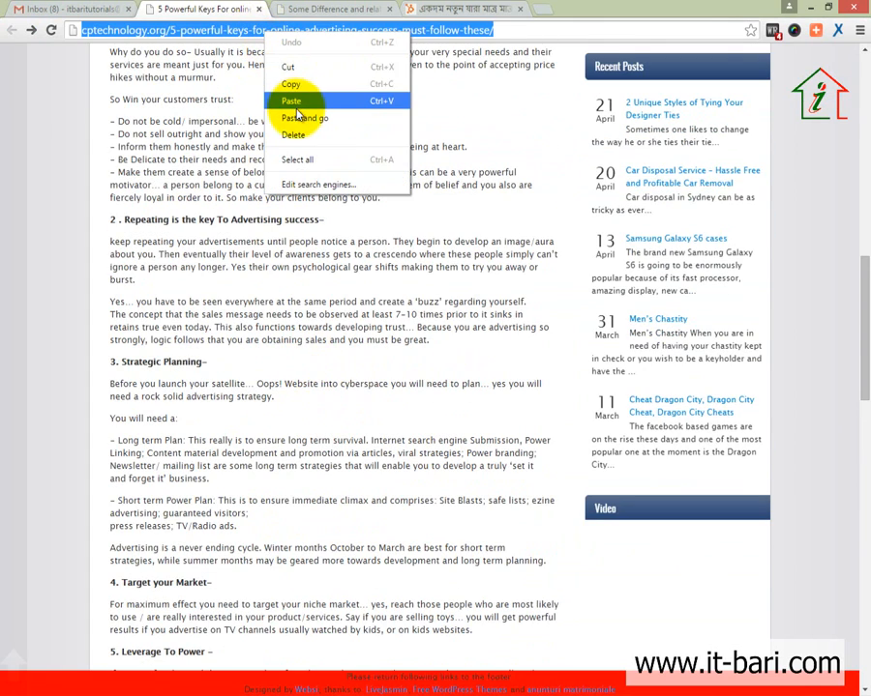
click(331, 84)
key(alt+Tab)
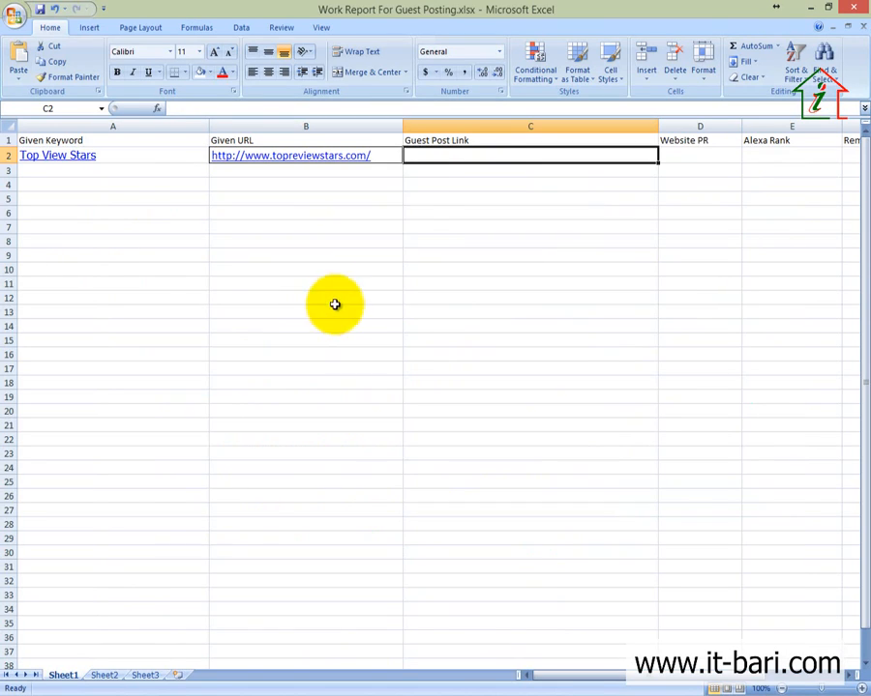
key(ctrl+v)
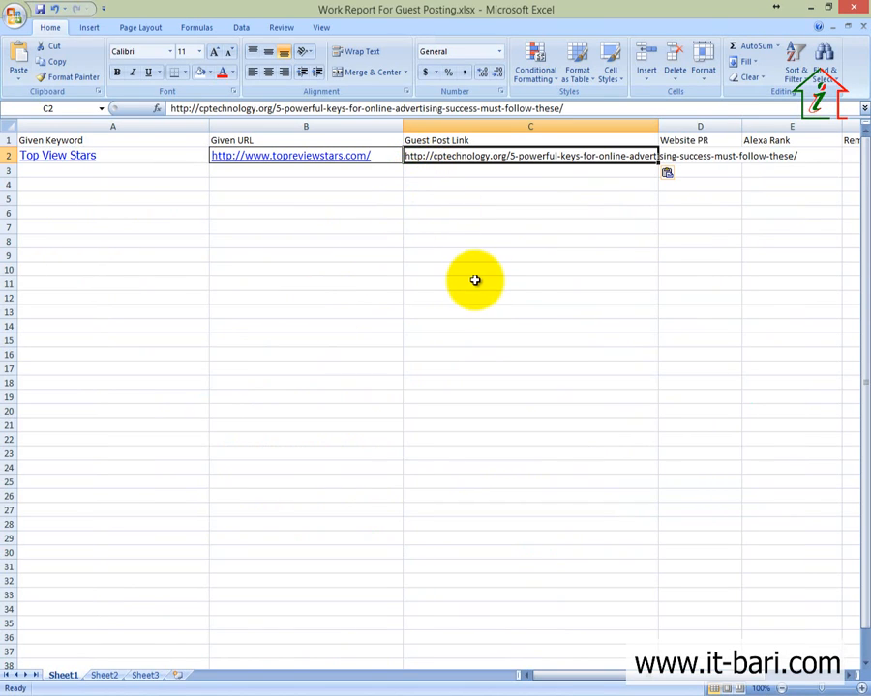
click(637, 268)
drag(659, 134, 818, 163)
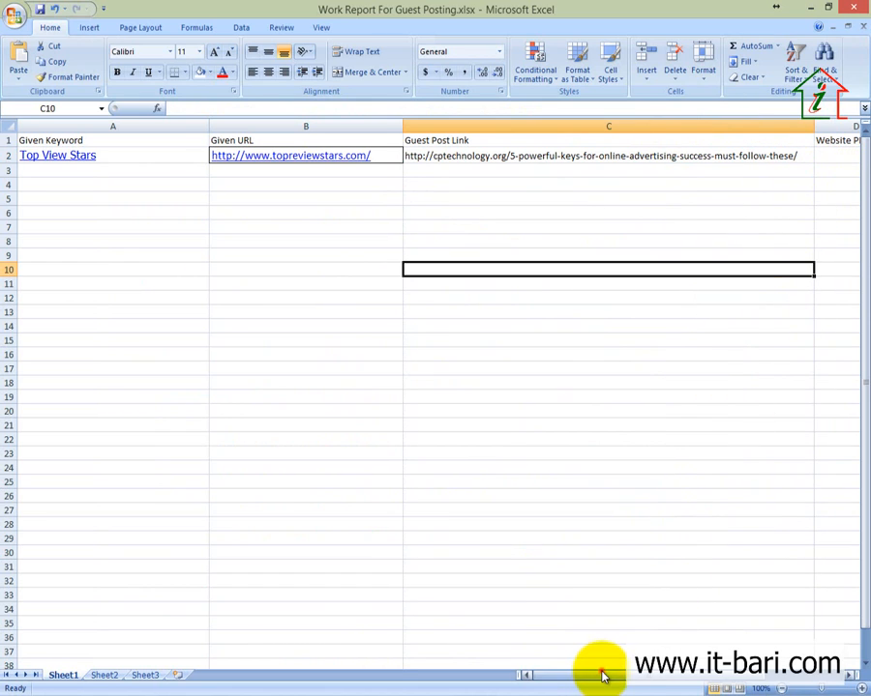
Step: Look up the PageRank of cptechnology.org in the browser's rank extension and enter 4 in D2 under Website PR
drag(603, 674, 664, 676)
click(458, 159)
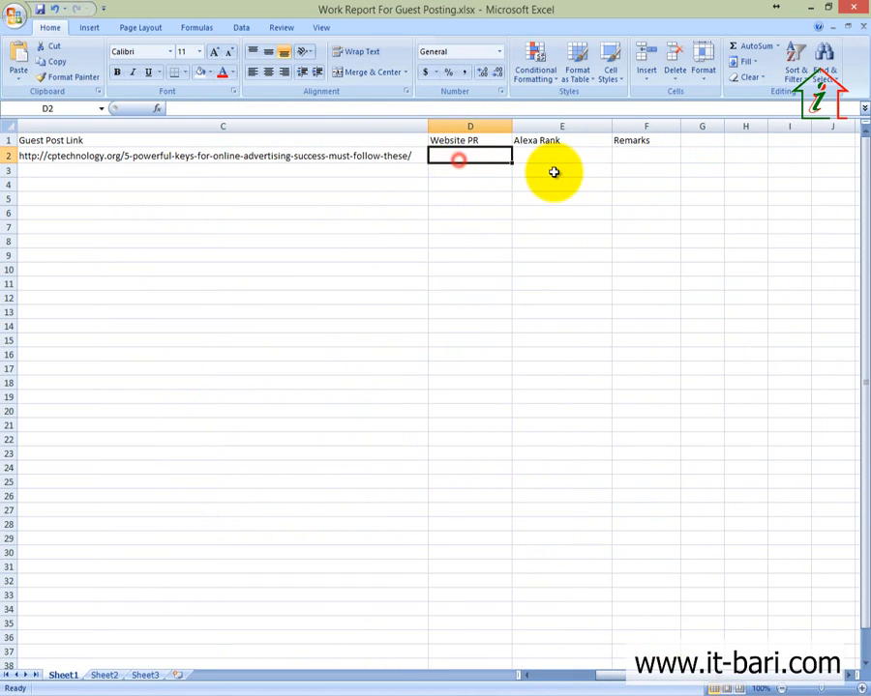
click(554, 162)
click(646, 157)
click(474, 160)
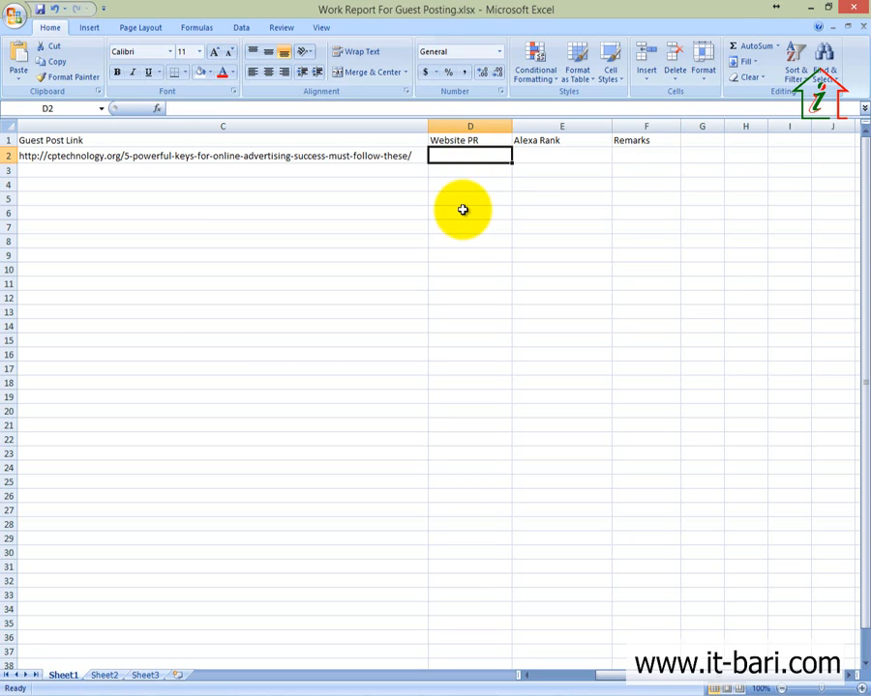
click(174, 688)
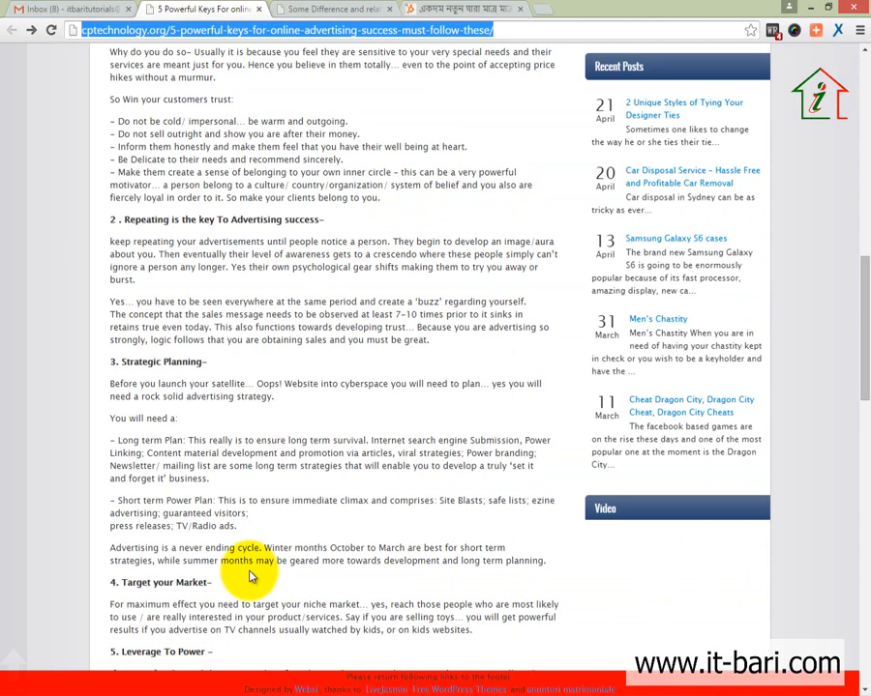
click(771, 32)
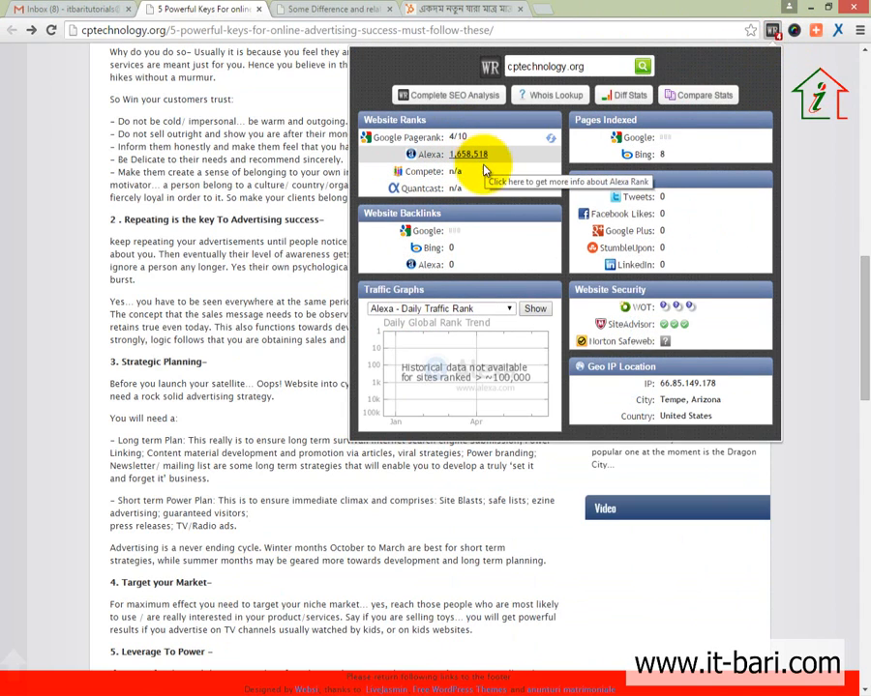
key(alt+Tab)
text(4)
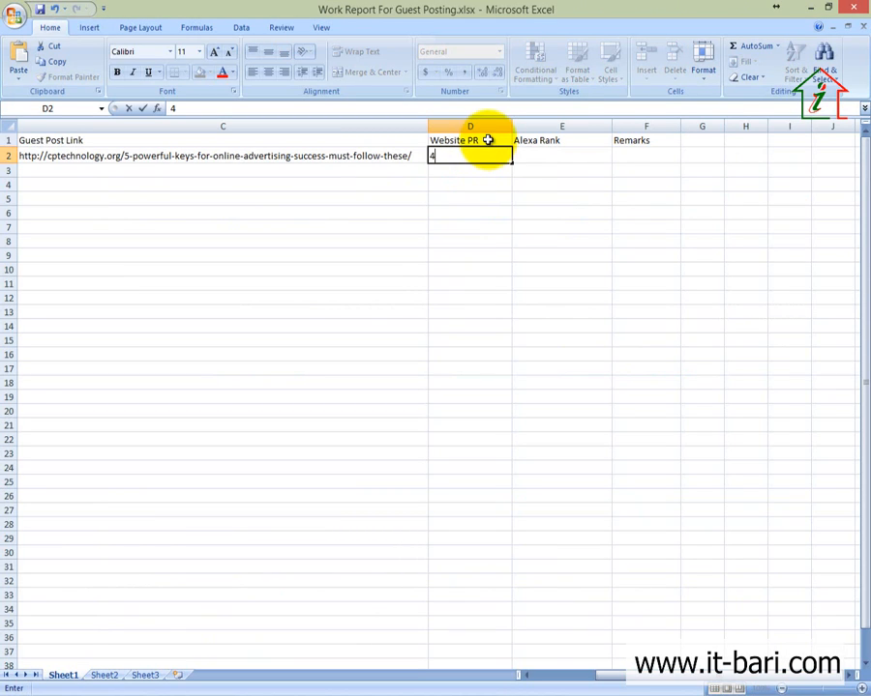
Step: Enter the site's Alexa rank, 1658518, in E2, rechecking the figure in the browser
click(539, 159)
text(16)
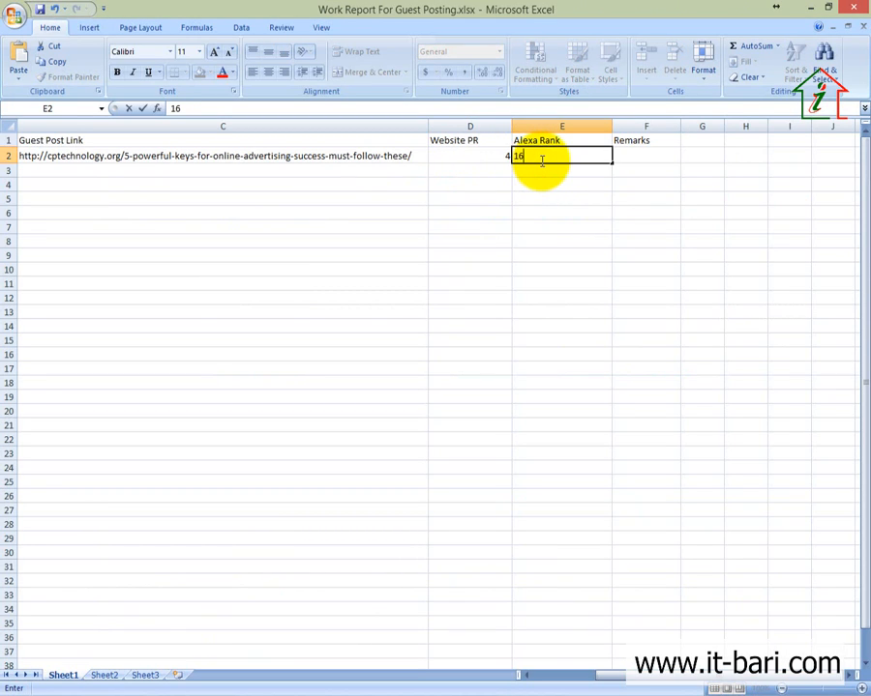
key(alt+Tab)
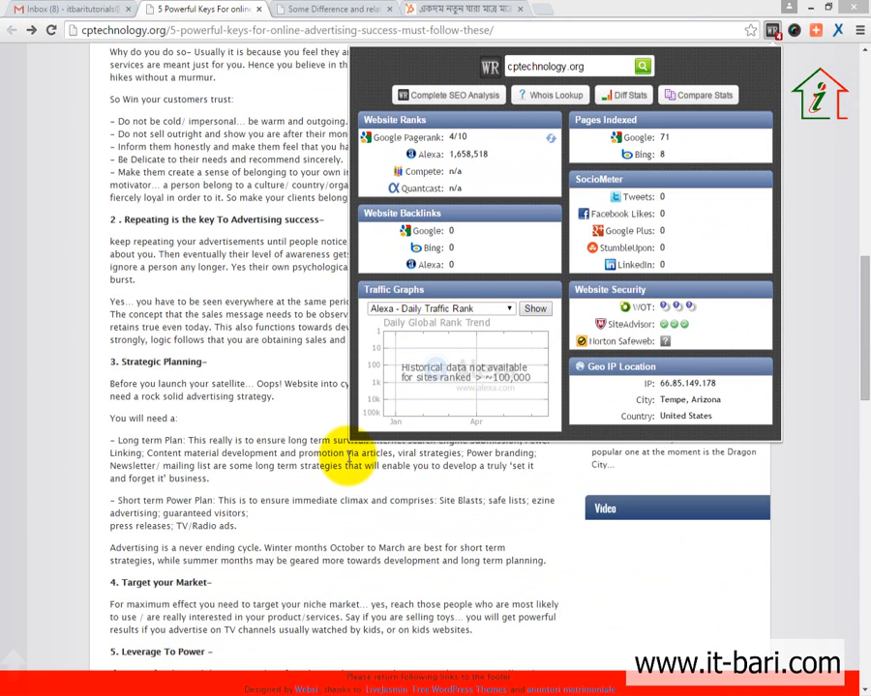
key(alt+Tab)
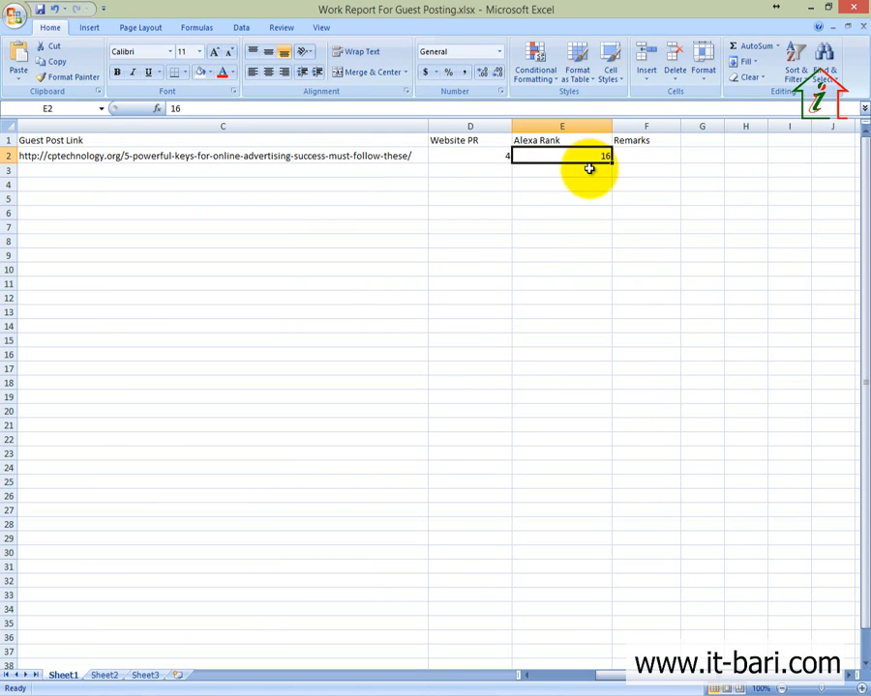
text(18)
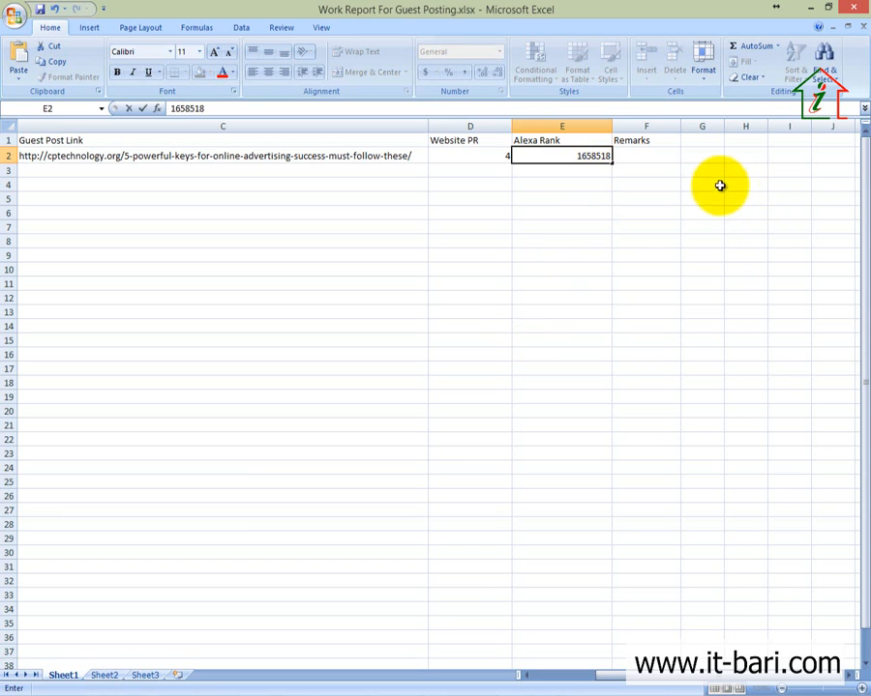
click(654, 153)
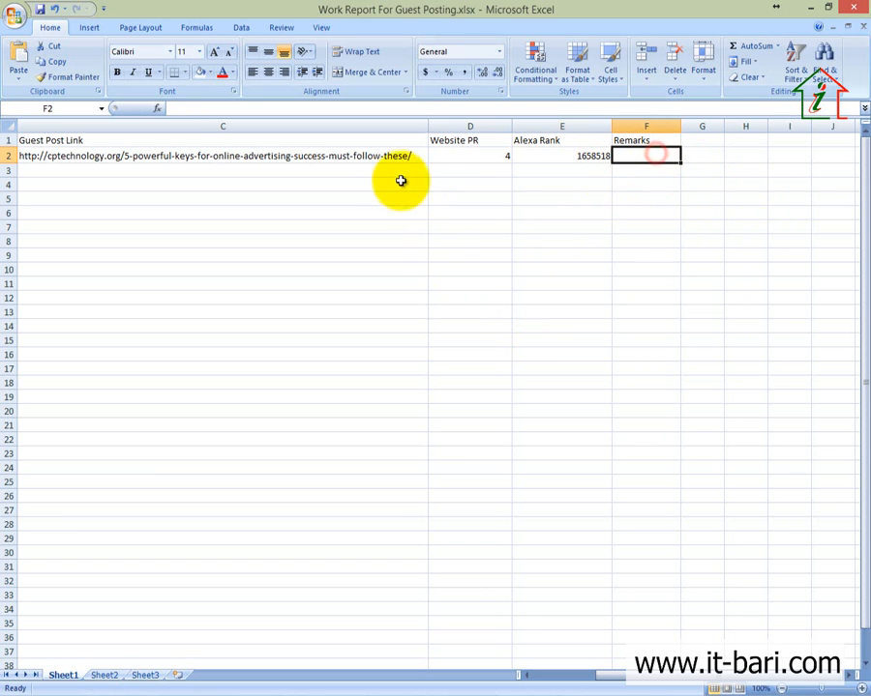
click(338, 176)
key(Home)
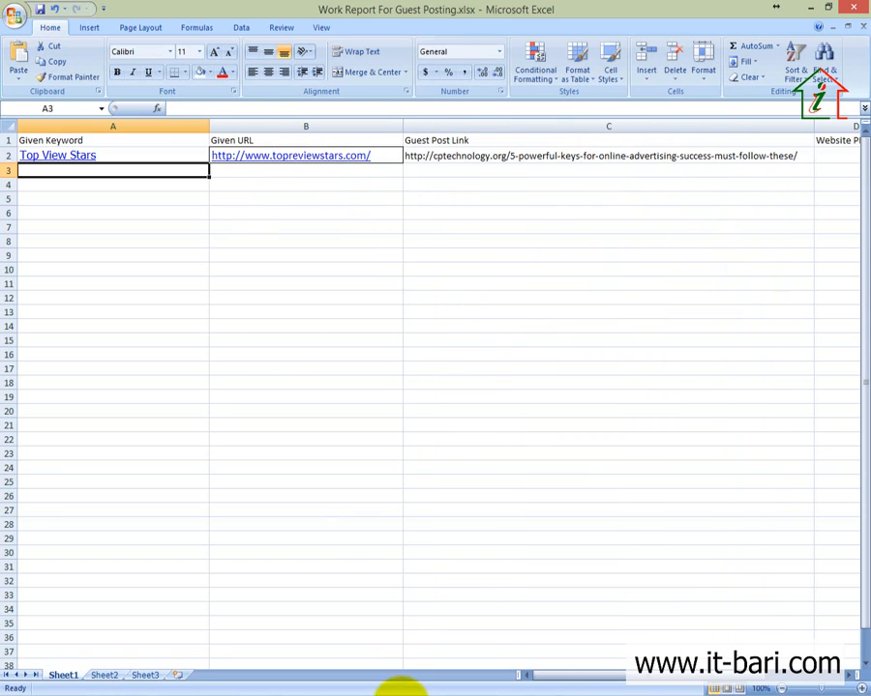
mouse_move(474, 691)
click(439, 629)
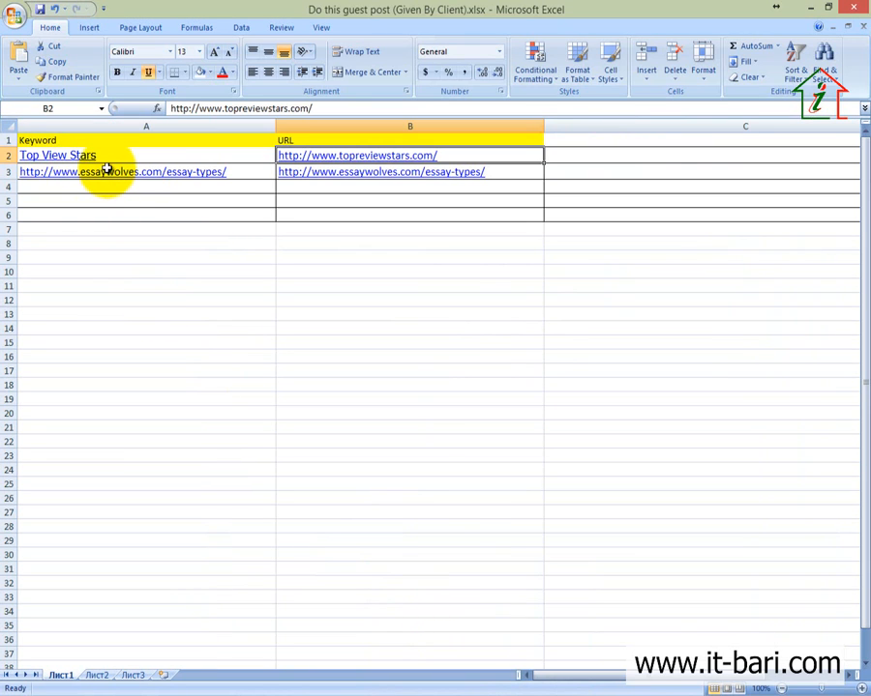
click(106, 170)
key(ctrl+c)
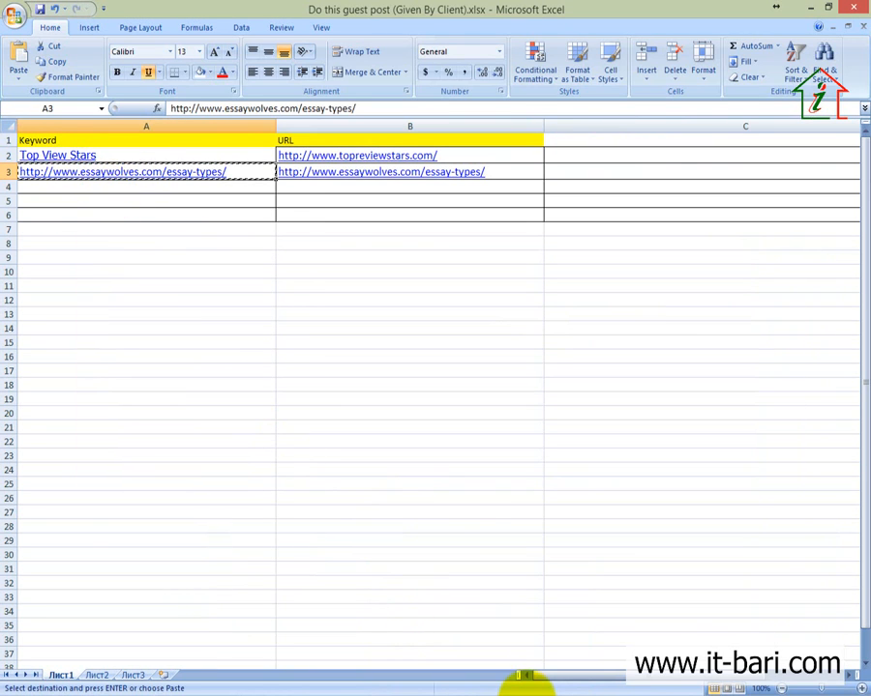
mouse_move(471, 689)
click(563, 611)
key(ctrl+v)
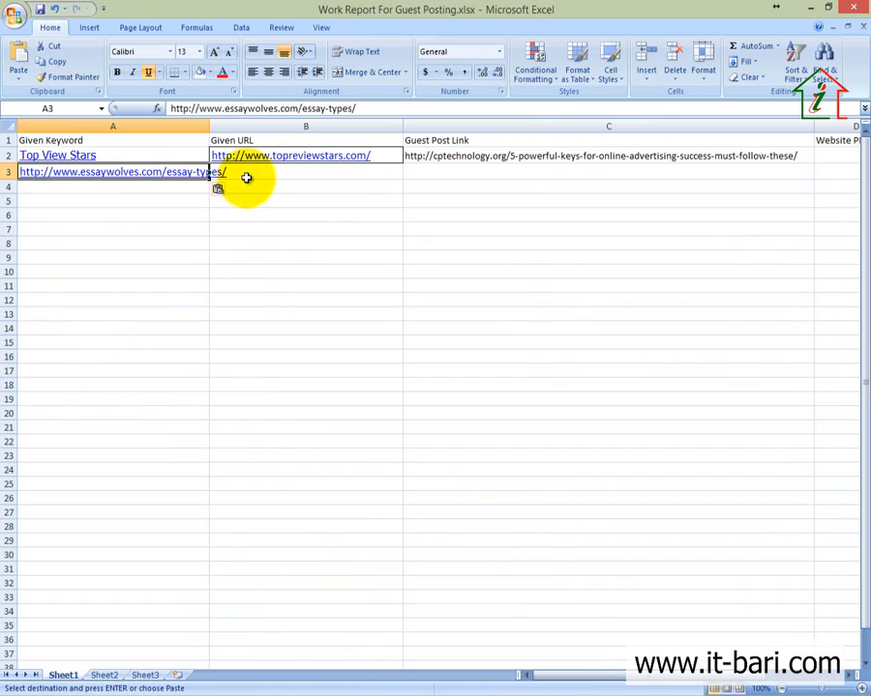
click(275, 174)
key(ctrl+v)
Step: Copy the x-fast.net guest post's address from the browser into C3 under Guest Post Link
click(436, 170)
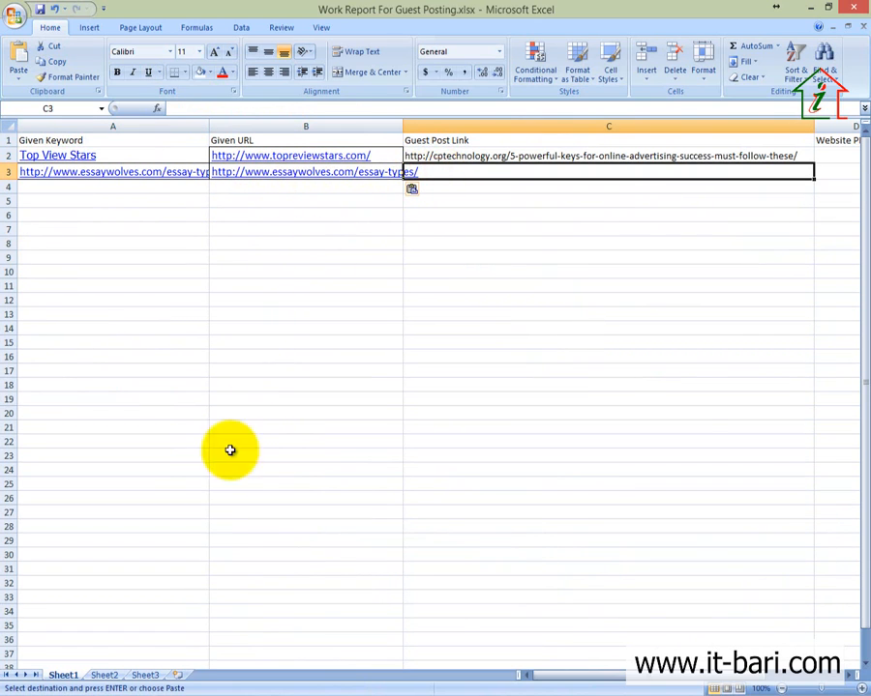
click(177, 689)
click(334, 10)
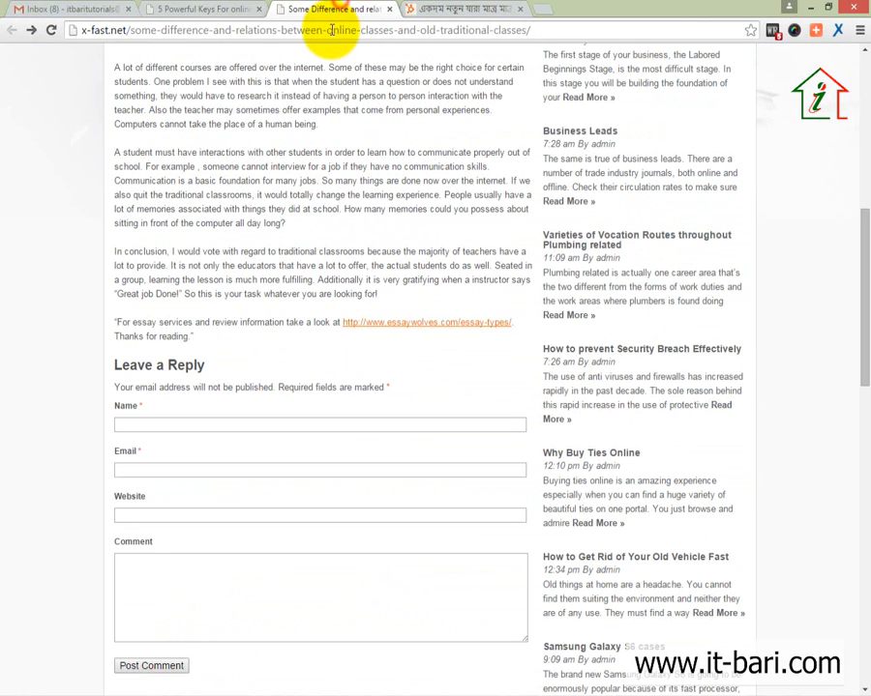
click(329, 30)
right_click(331, 41)
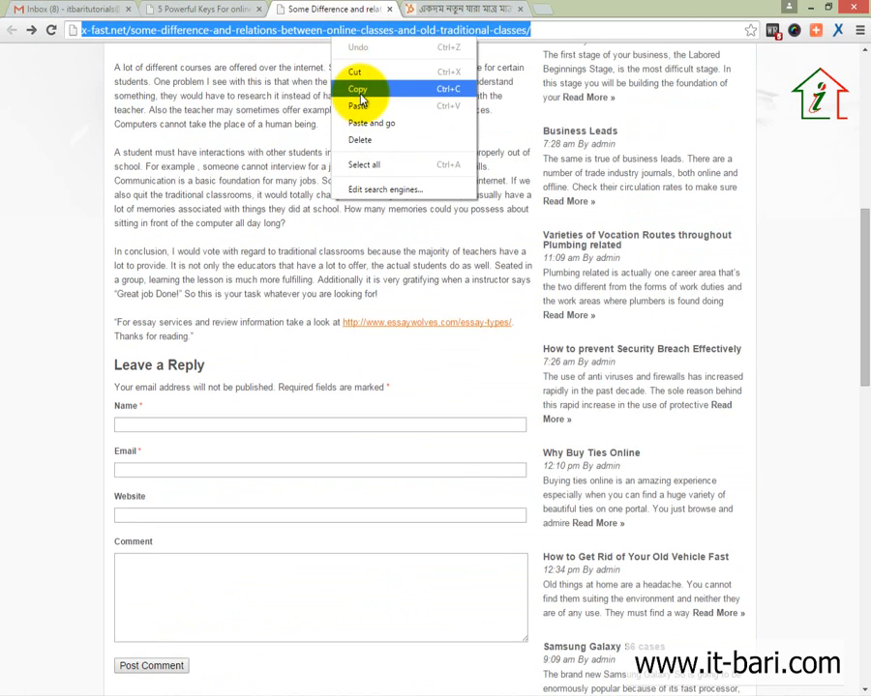
click(360, 88)
mouse_move(480, 688)
click(582, 649)
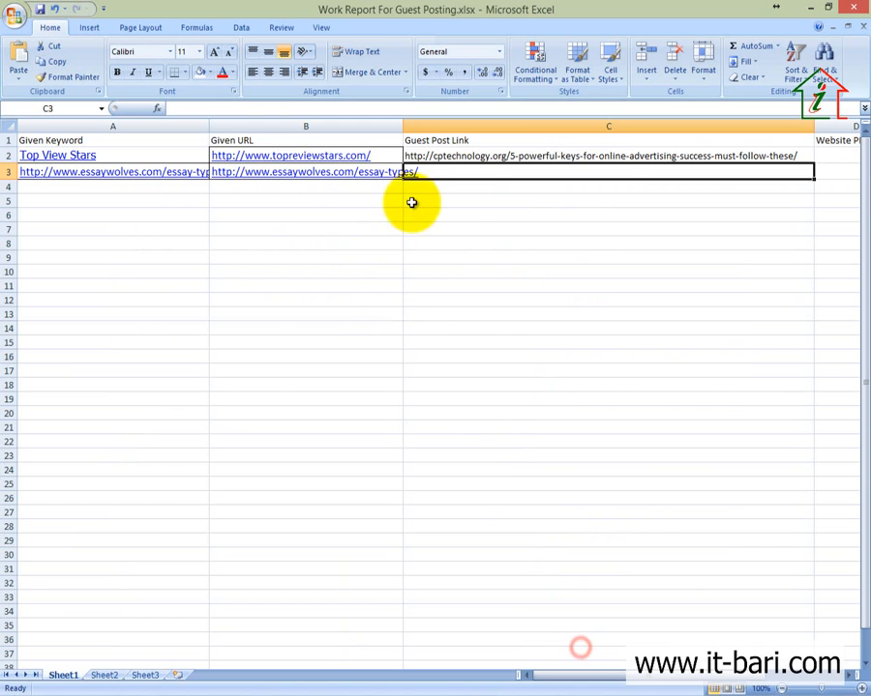
right_click(464, 172)
click(490, 222)
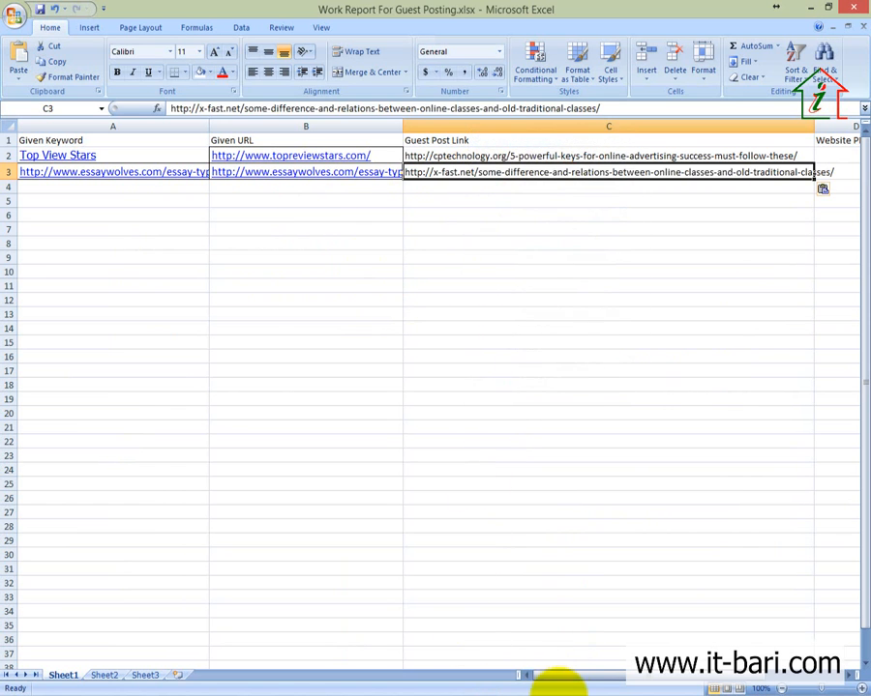
Step: Look up the PageRank of x-fast.net in the browser's rank extension and enter 5 in D3 under Website PR
drag(603, 674, 609, 674)
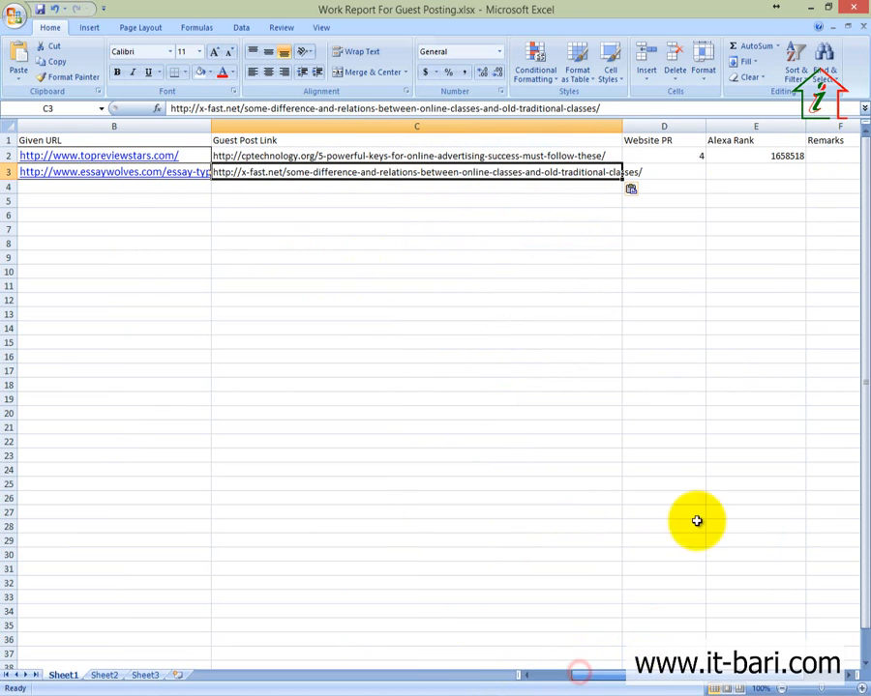
click(676, 172)
click(194, 689)
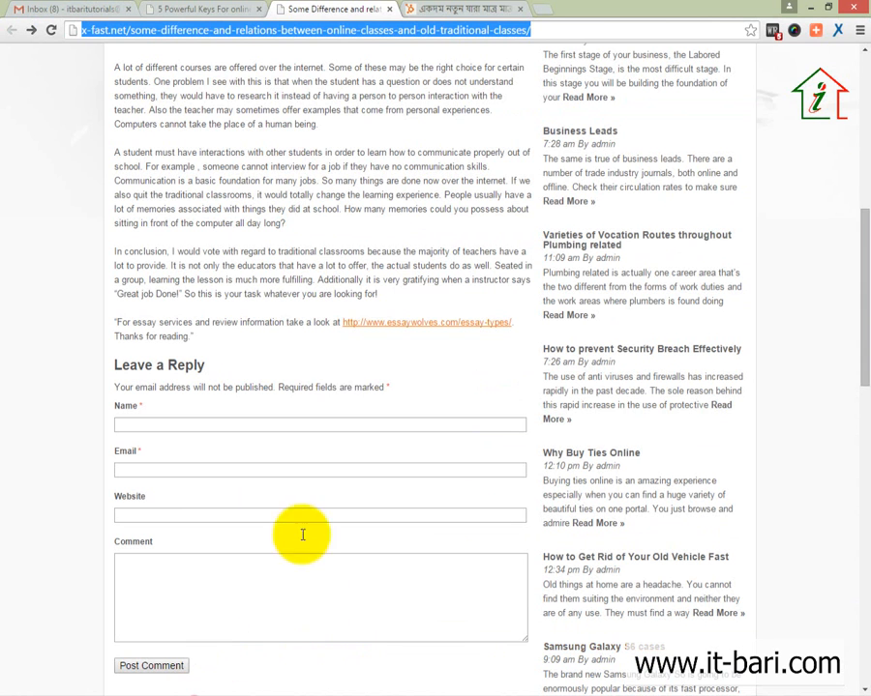
click(772, 29)
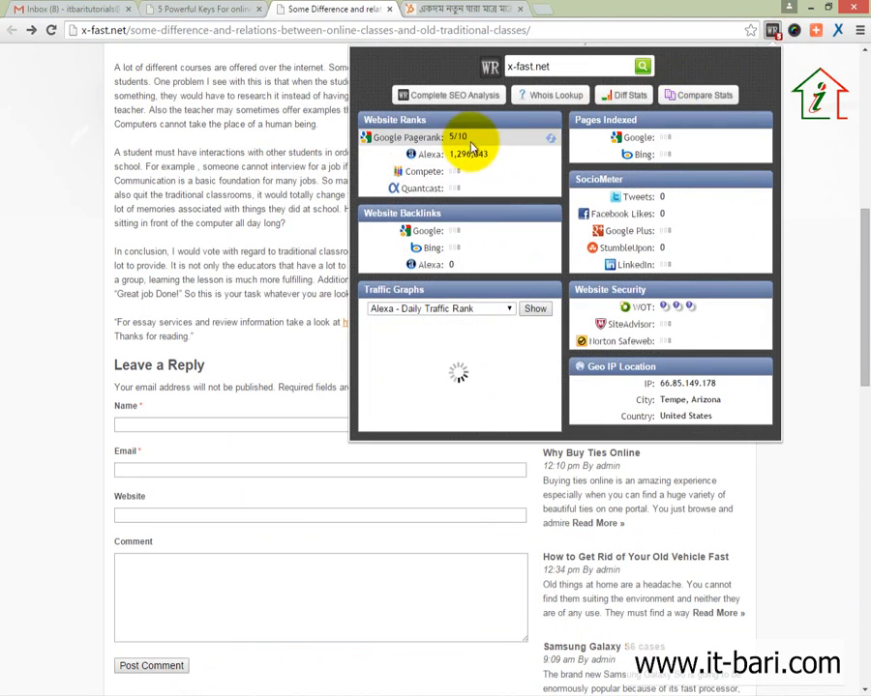
mouse_move(467, 689)
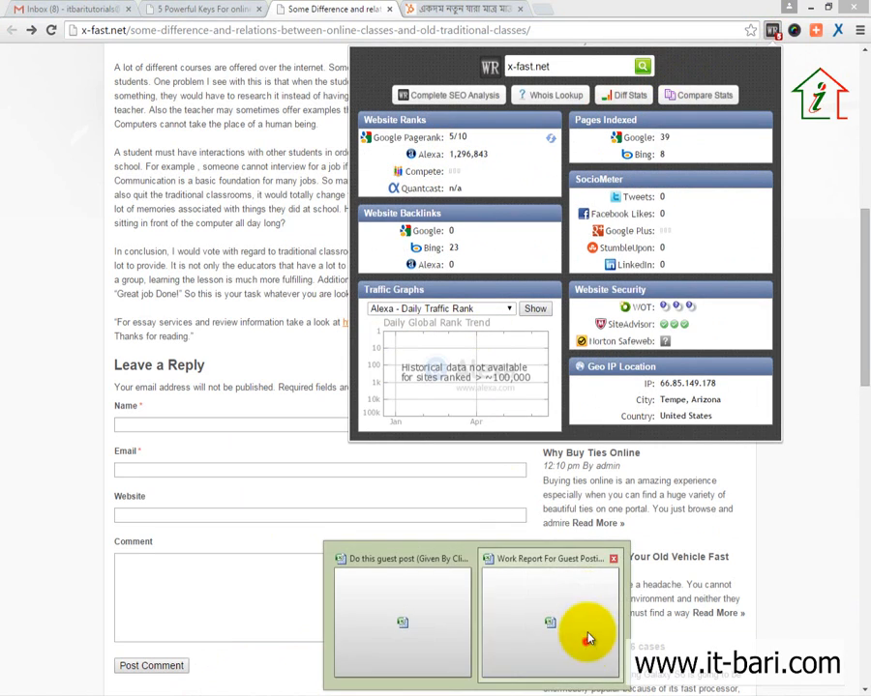
click(583, 637)
text(5)
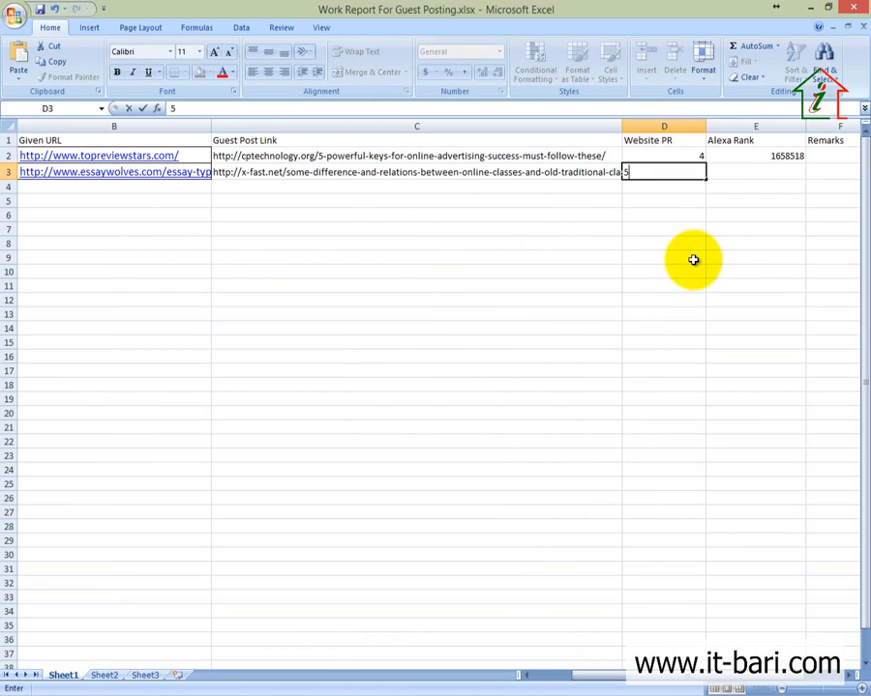
Step: Check the Alexa rank of x-fast.net in the browser and enter 1296843 in E3
click(756, 173)
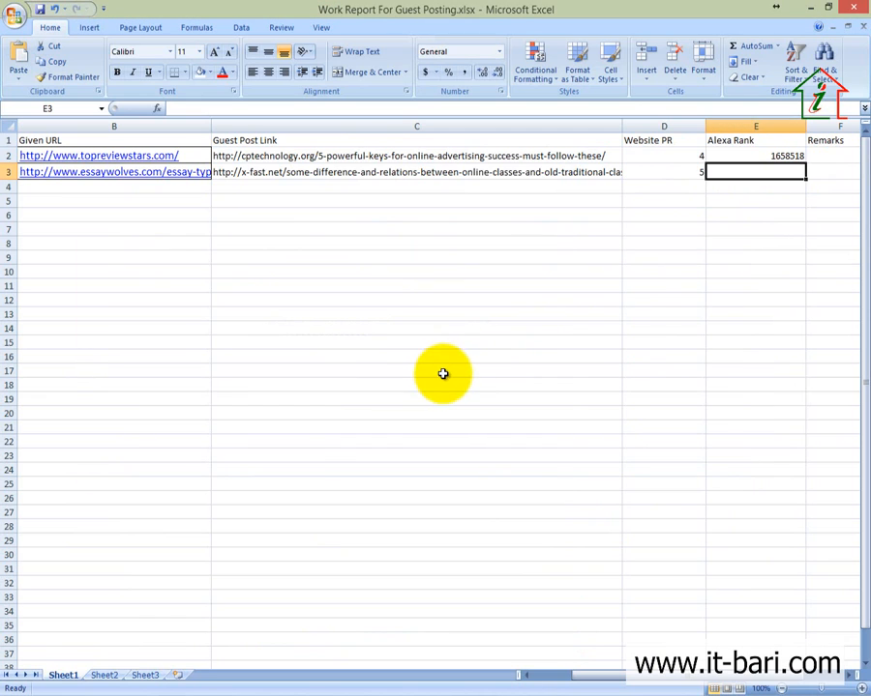
click(165, 687)
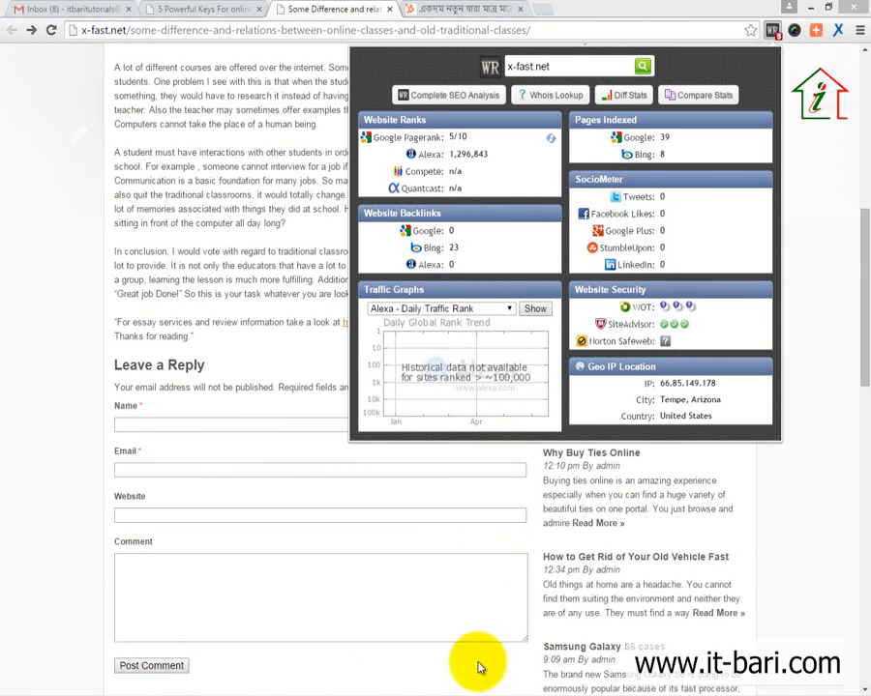
click(583, 636)
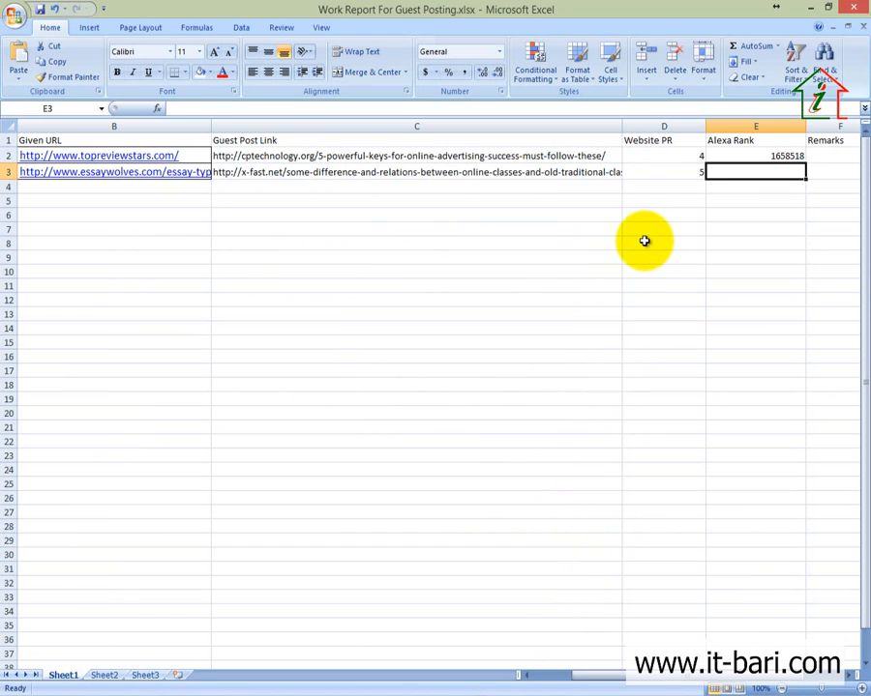
text(1296843)
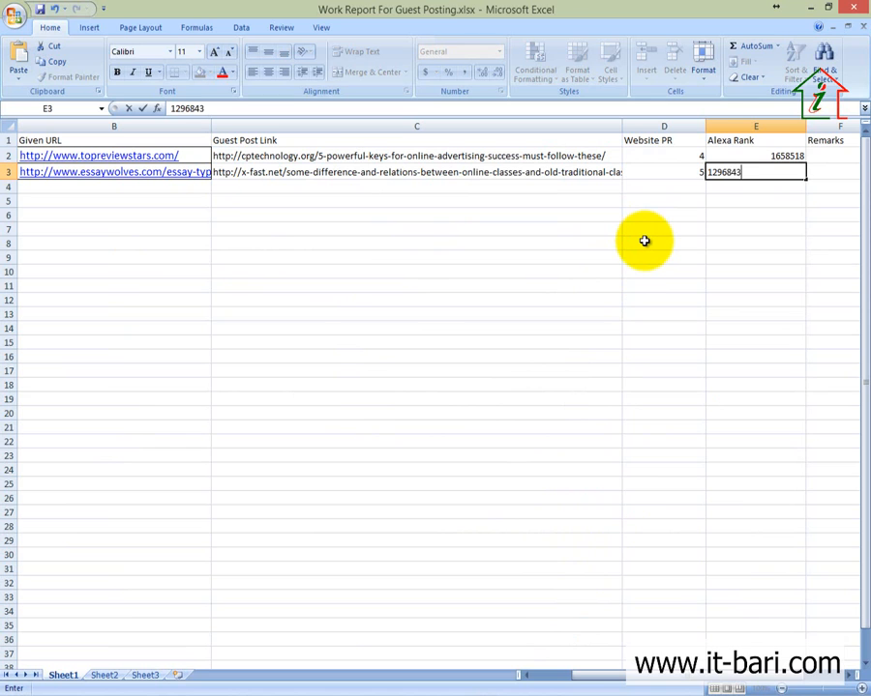
click(644, 258)
click(171, 297)
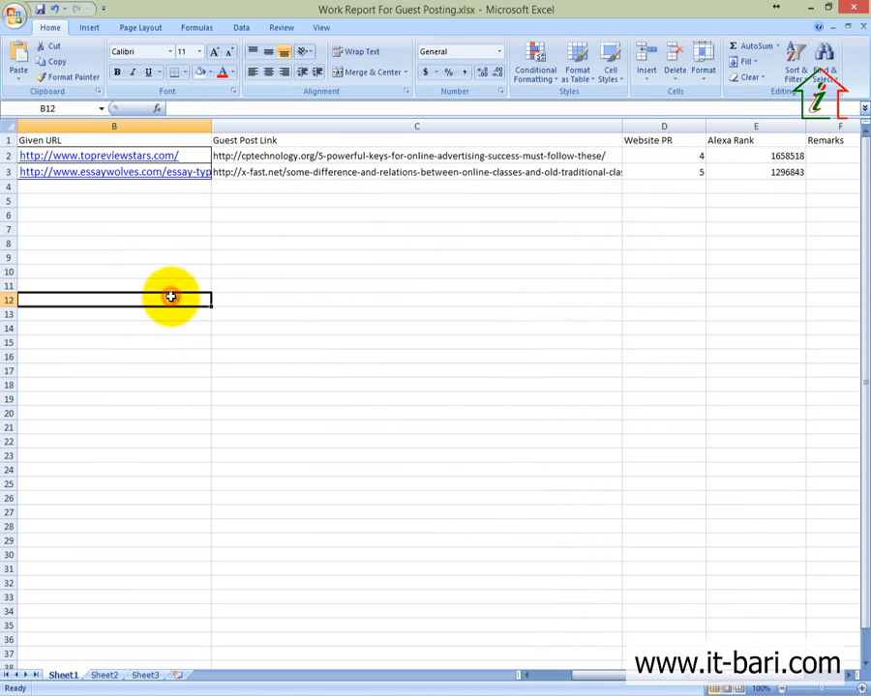
Step: Close all open Excel windows
click(474, 679)
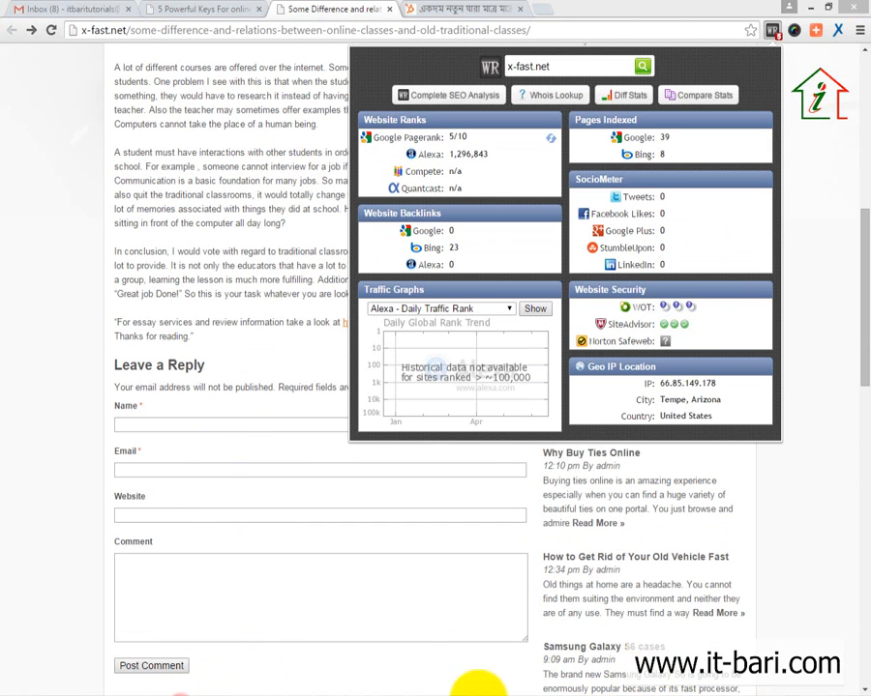
right_click(470, 690)
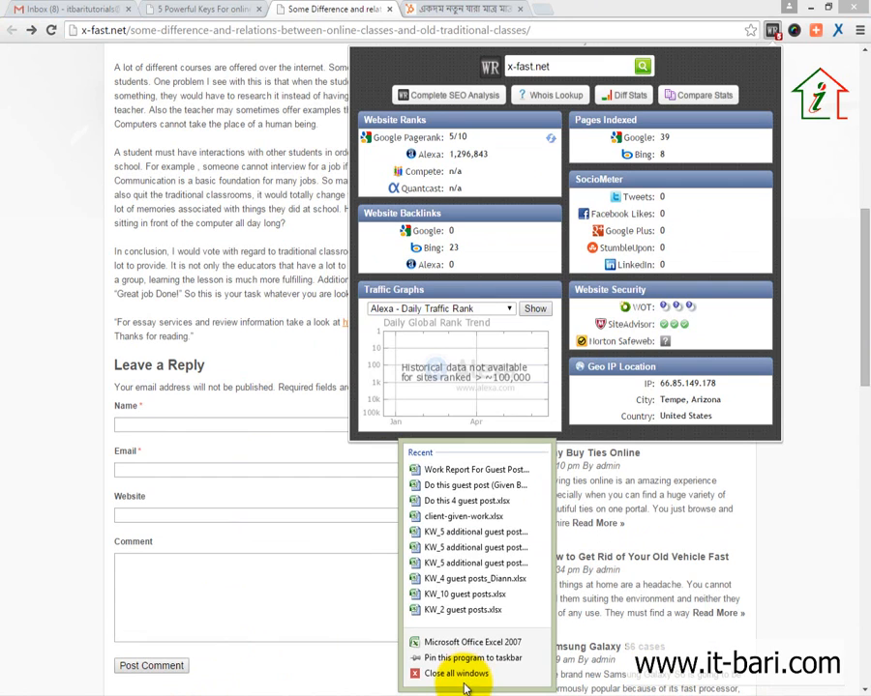
click(451, 667)
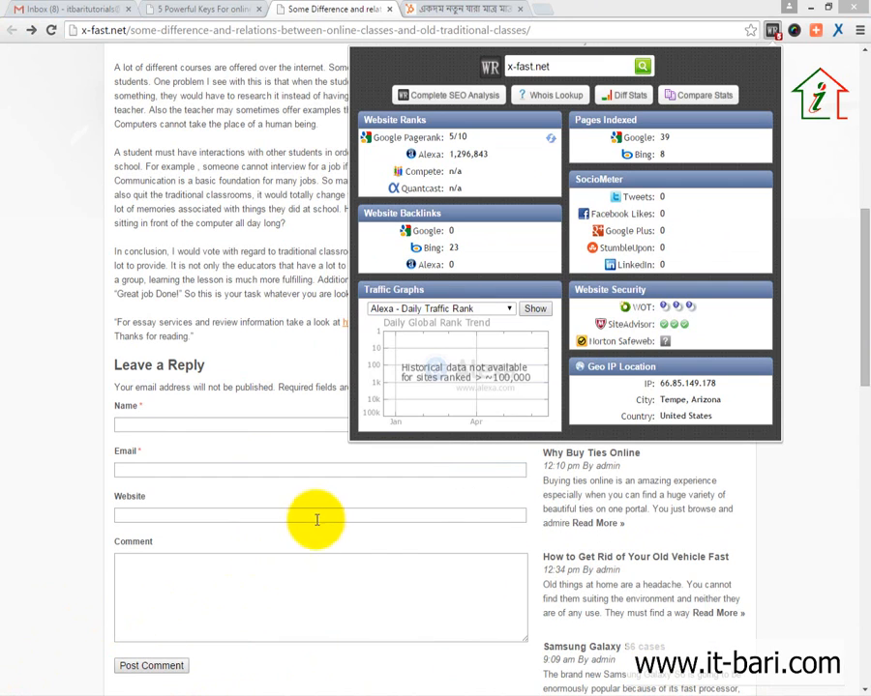
click(321, 602)
Step: Refresh the SEO Bangla Tutorial By IT Bari folder in File Explorer and switch to IT-Bari-SEO-Bangla-Video-Tutorial.docx in Word
key(alt+Tab)
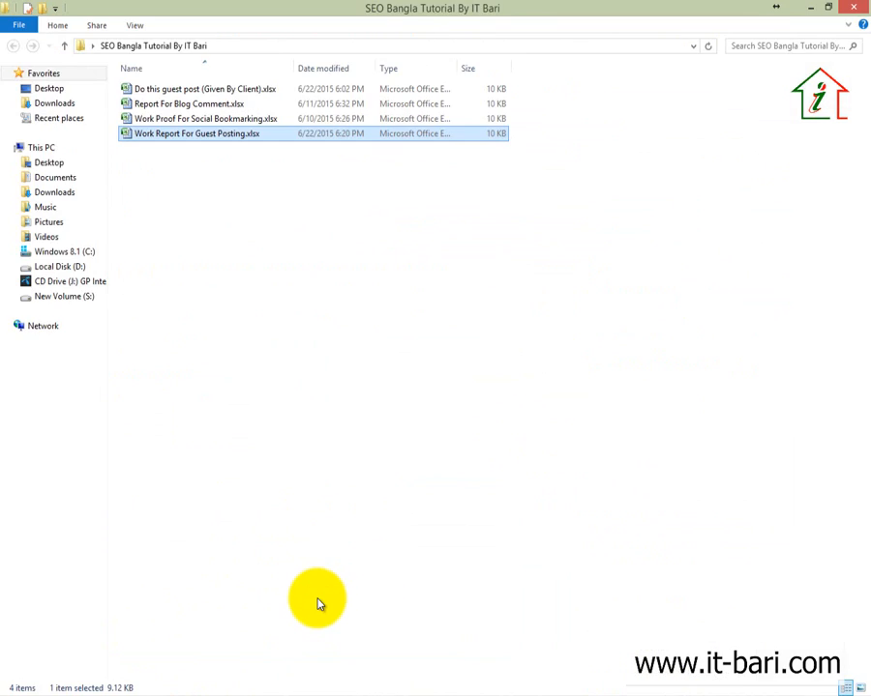
right_click(233, 153)
click(253, 208)
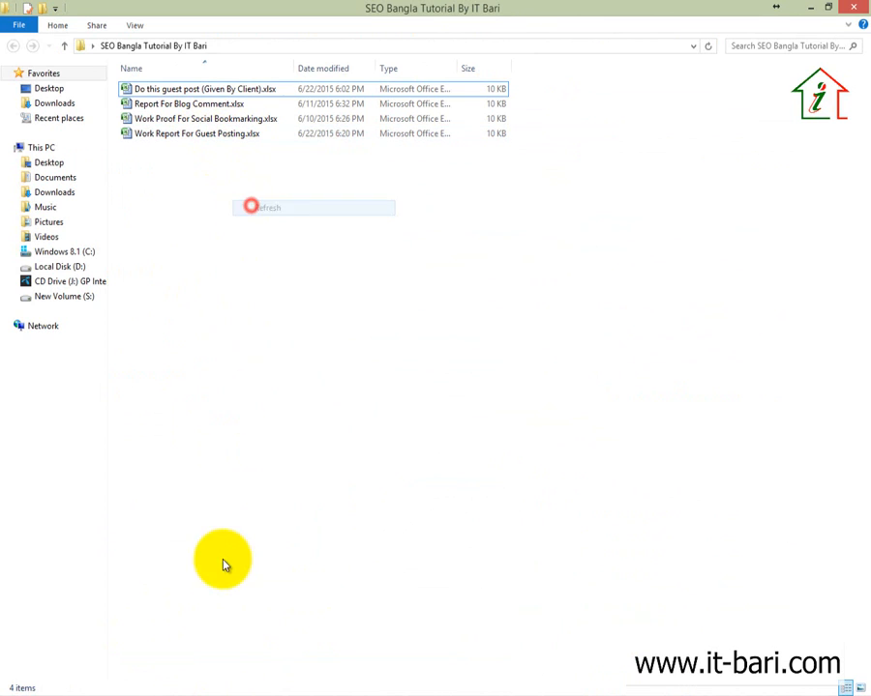
click(183, 689)
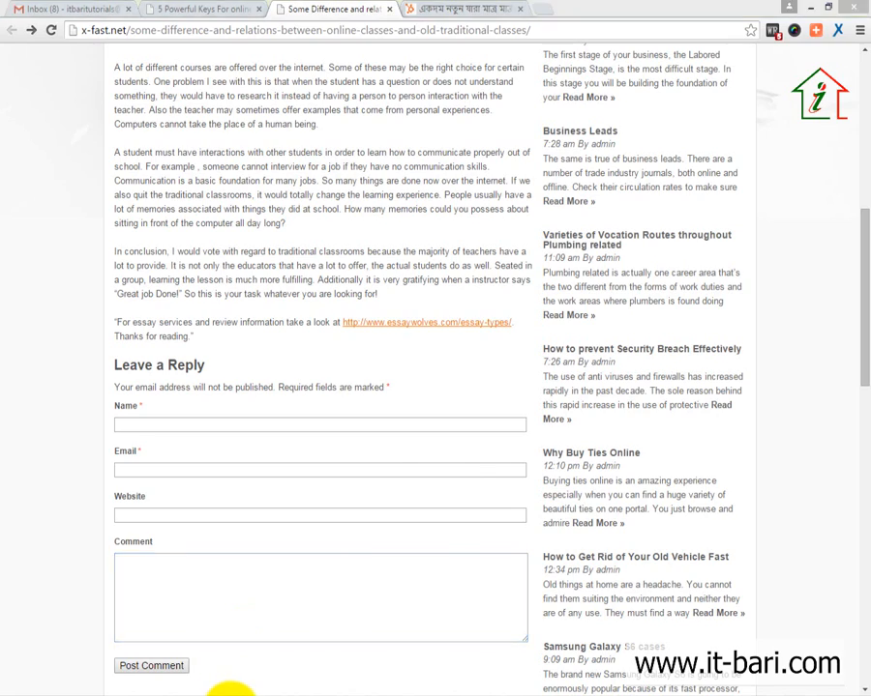
click(230, 689)
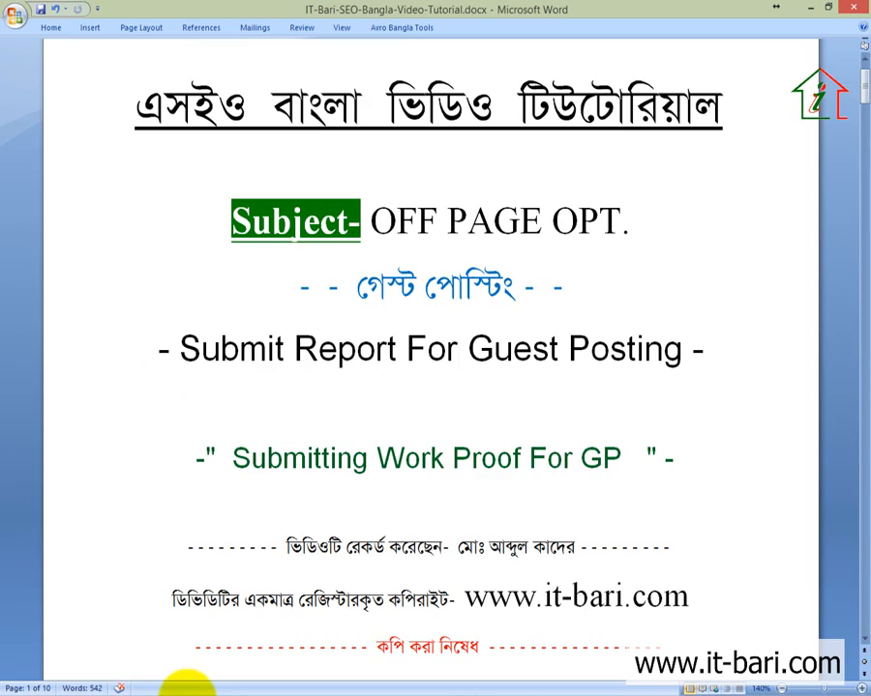
Step: Review the x-fast.net and cptechnology.org guest posts in the browser and check cptechnology.org's PageRank and Alexa rank in the rank extension
click(184, 687)
scroll(290, 174, up, 15)
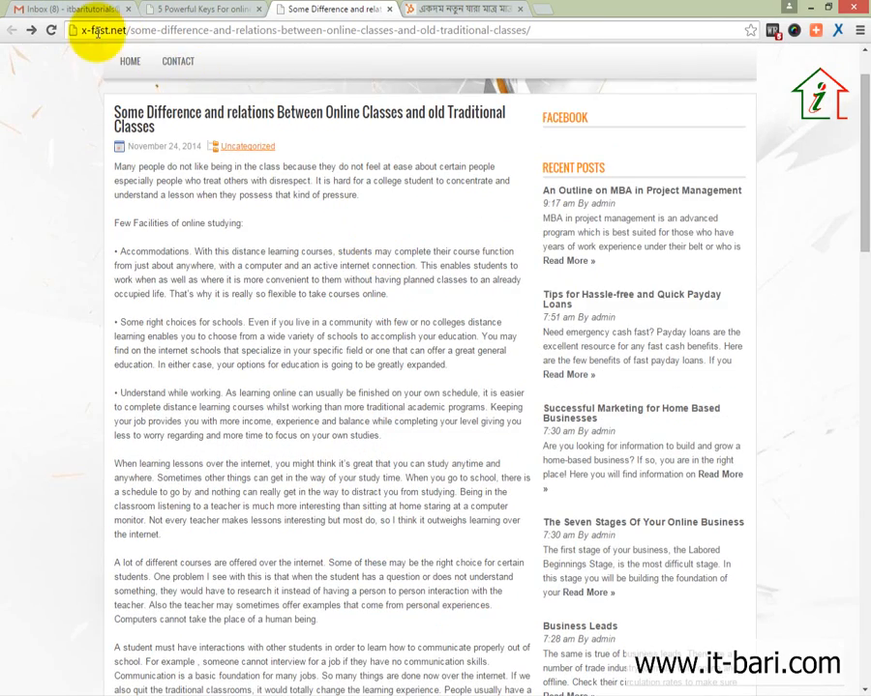
click(199, 10)
scroll(166, 140, up, 3)
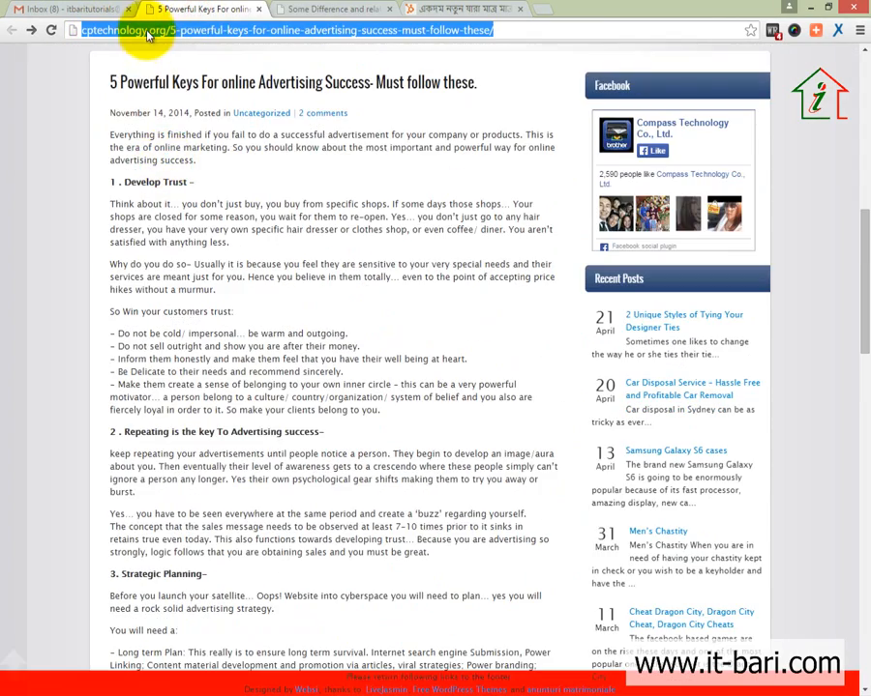
click(241, 198)
scroll(436, 310, up, 3)
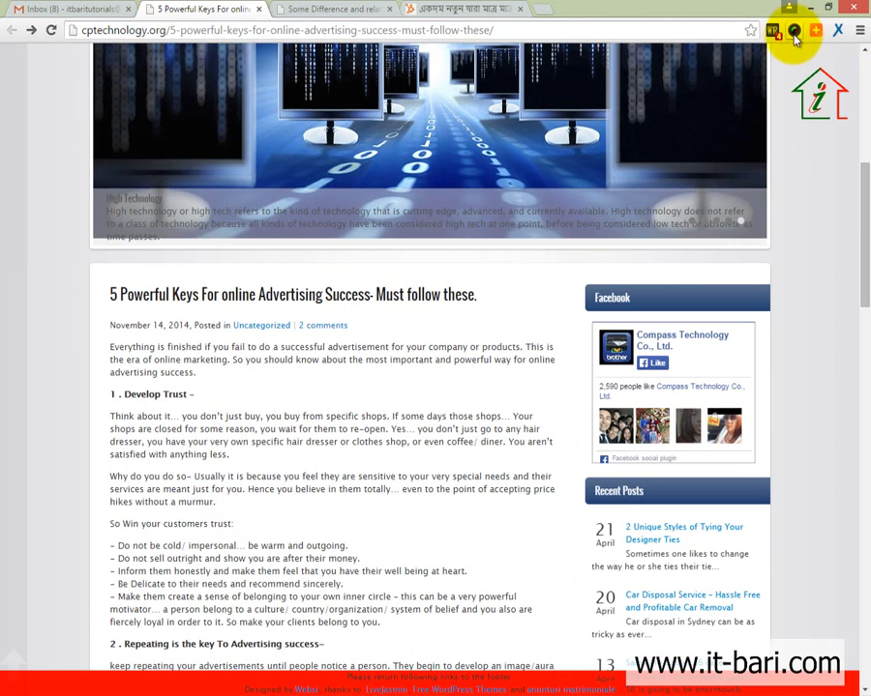
click(771, 33)
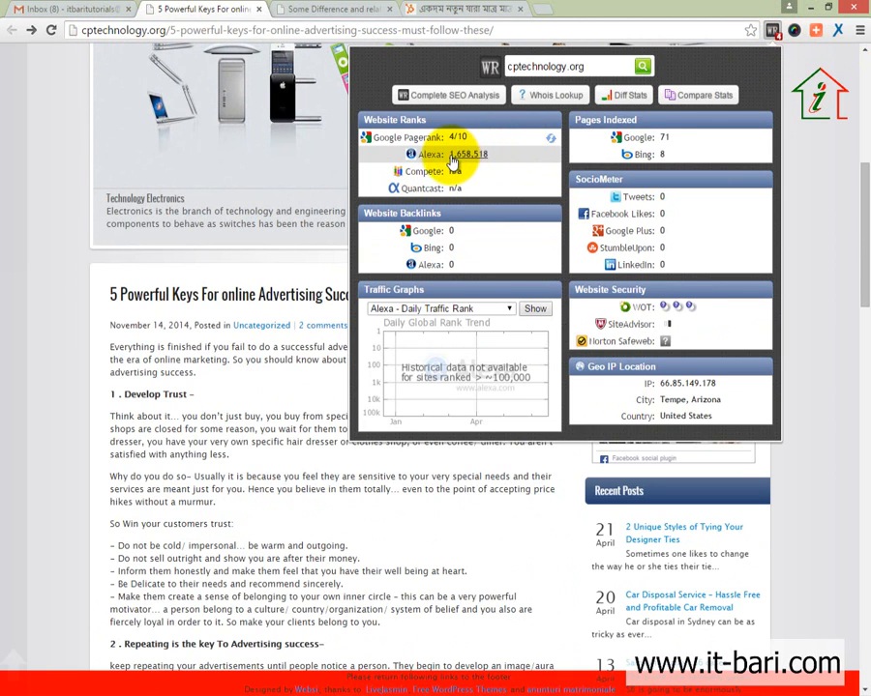
click(121, 392)
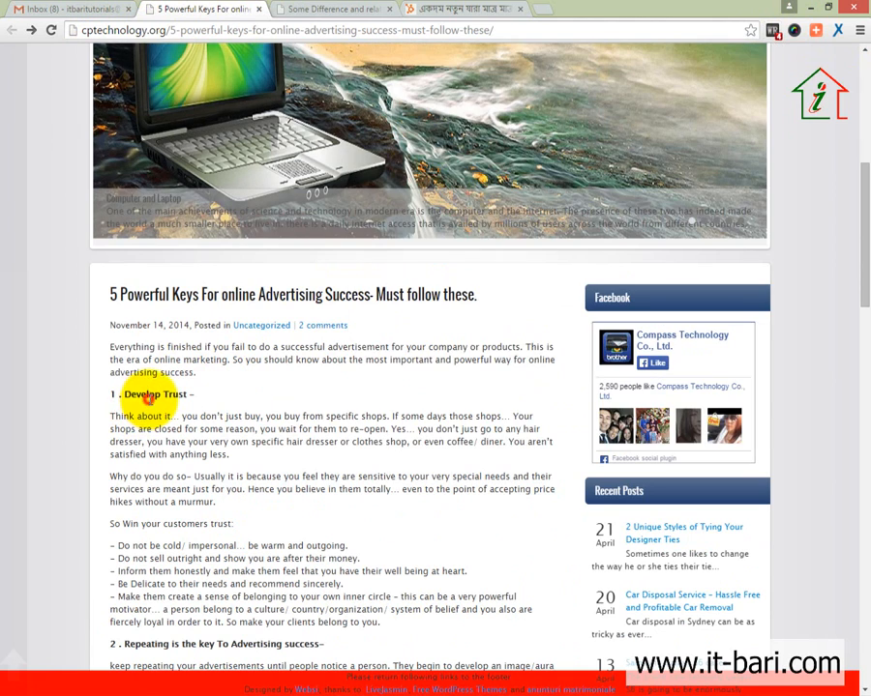
click(770, 31)
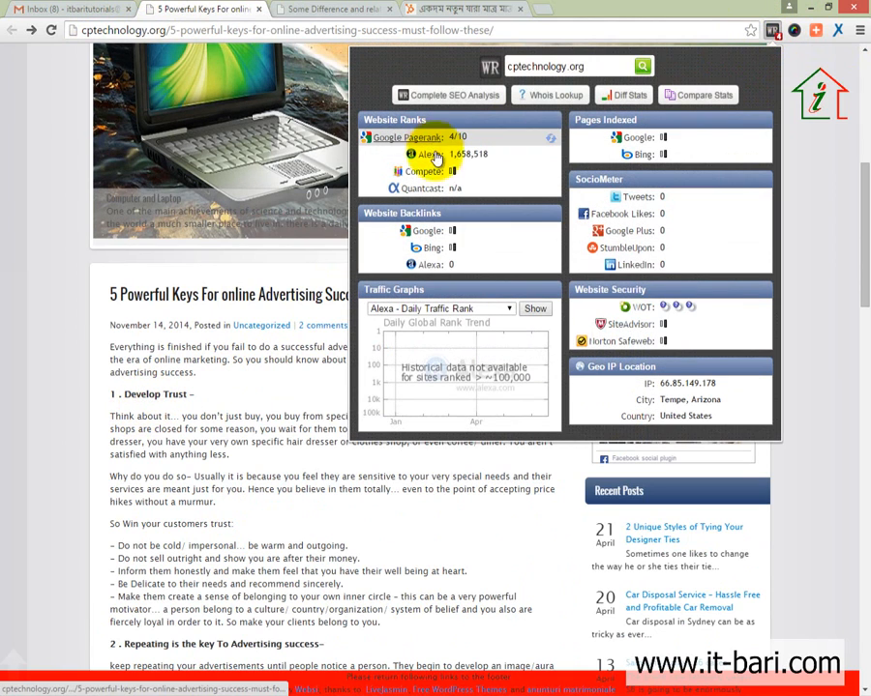